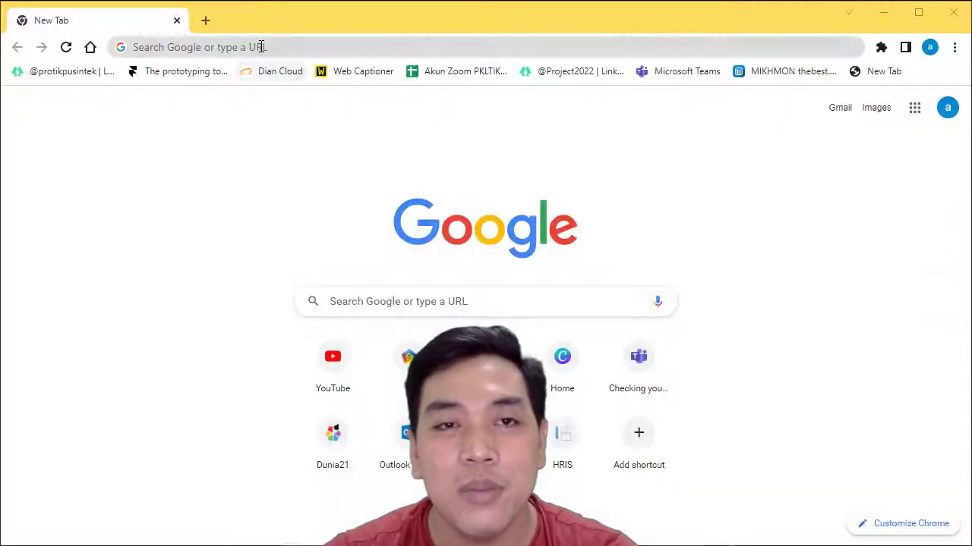
# Step: Load cakeresume.com in Chrome from the 'cake' address-bar suggestion, trimming off '/welcome'
pyautogui.click(261, 46)
pyautogui.write('cak')
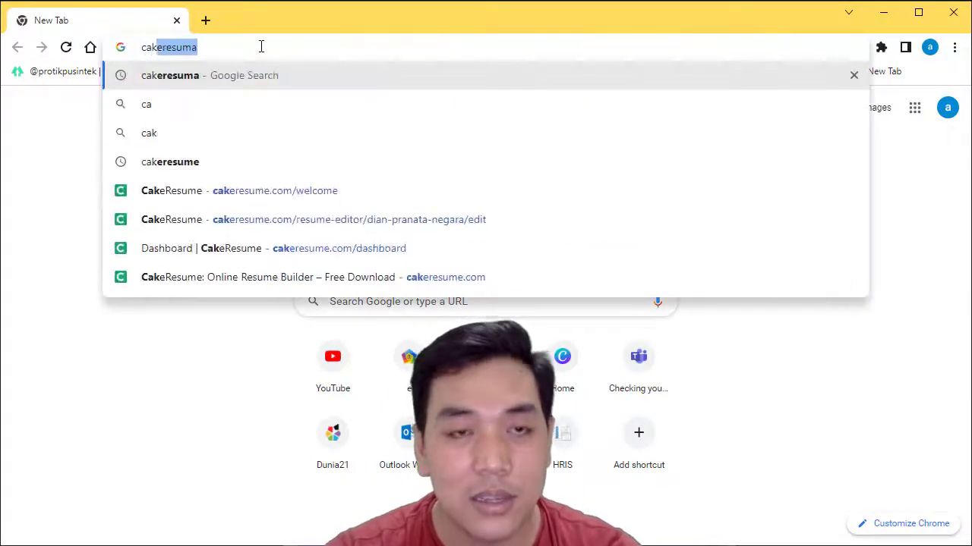
pyautogui.write('e')
pyautogui.press('Down')
pyautogui.press('Down')
pyautogui.press('Down')
pyautogui.press('Down')
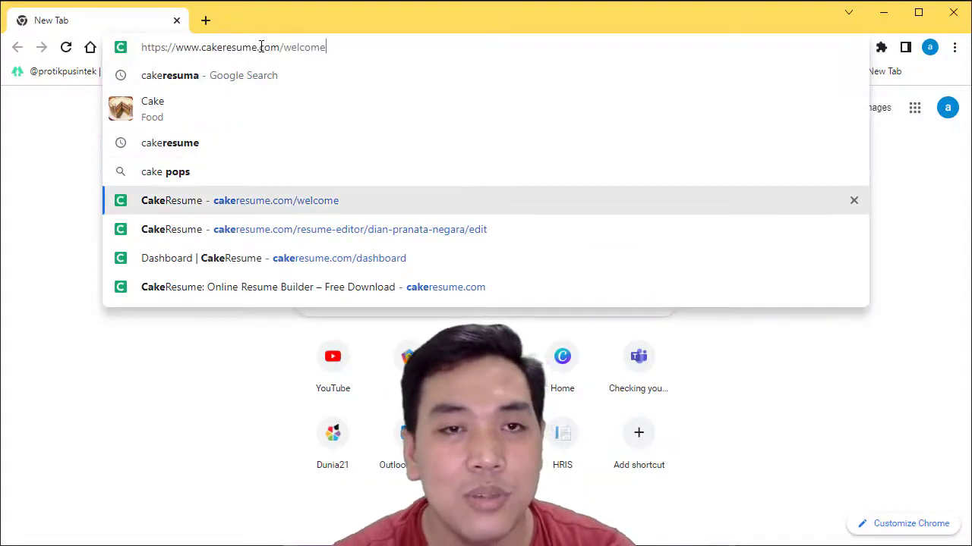
pyautogui.press('BackSpace')
pyautogui.press('BackSpace')
pyautogui.press('BackSpace')
pyautogui.press('BackSpace')
pyautogui.press('BackSpace')
pyautogui.press('BackSpace')
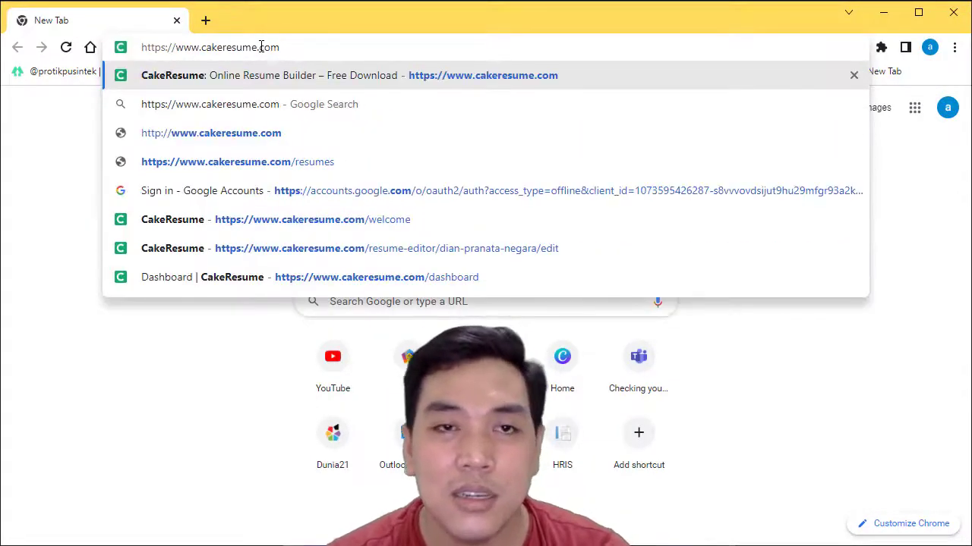
pyautogui.press('Return')
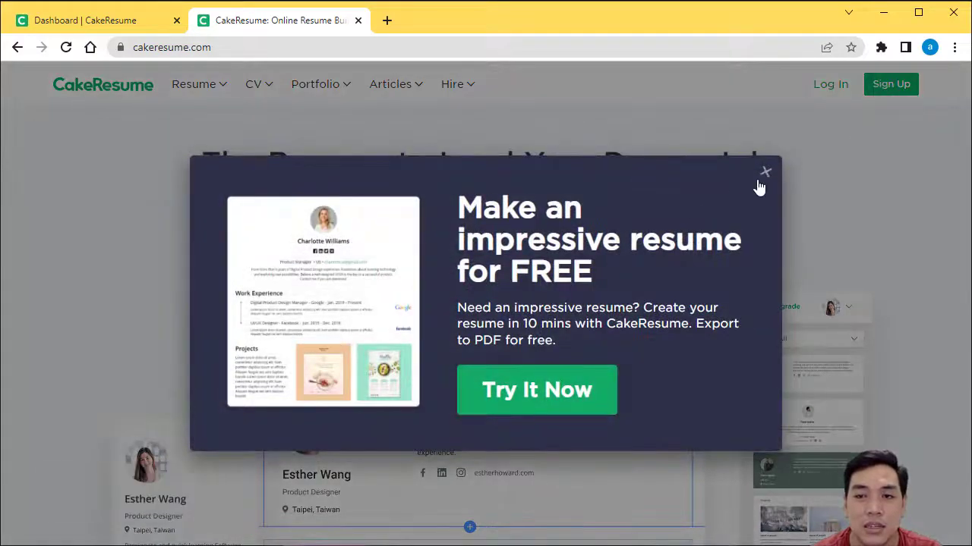
# Step: Dismiss the promo popup and sign up to CakeResume with a Google account
pyautogui.click(765, 174)
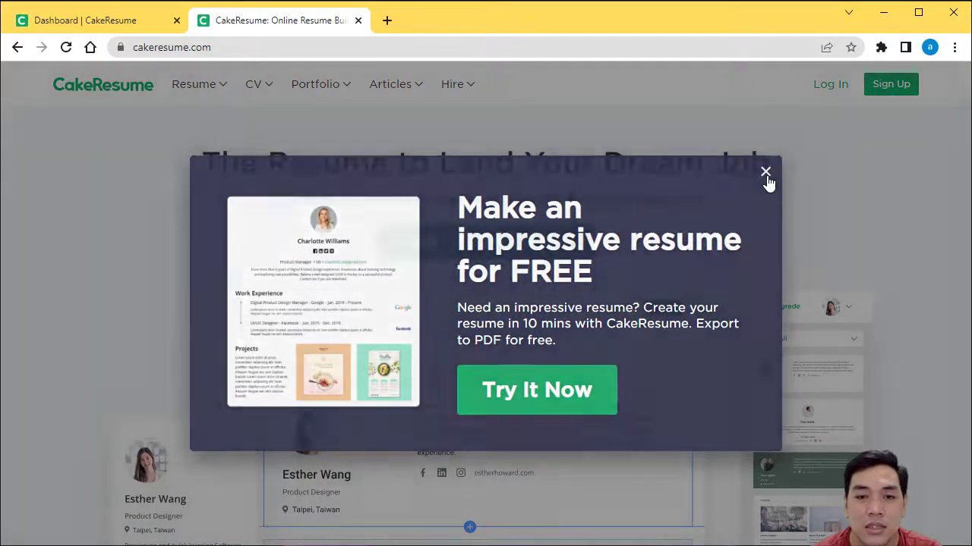
pyautogui.click(885, 90)
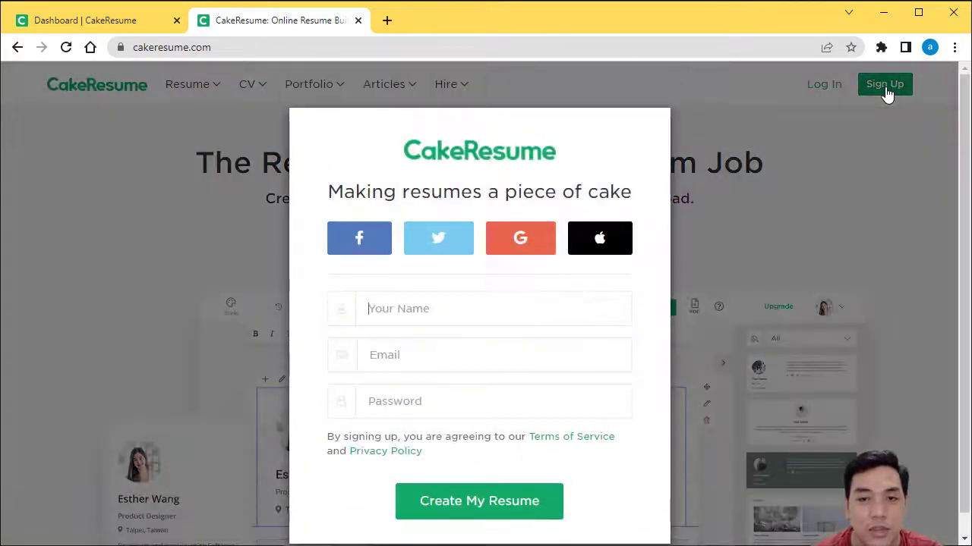
pyautogui.click(517, 248)
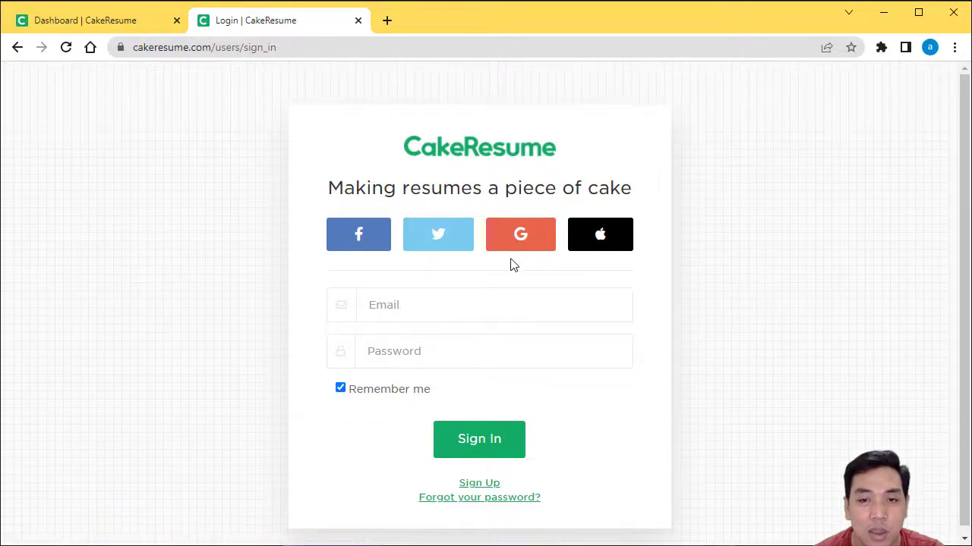
pyautogui.click(517, 245)
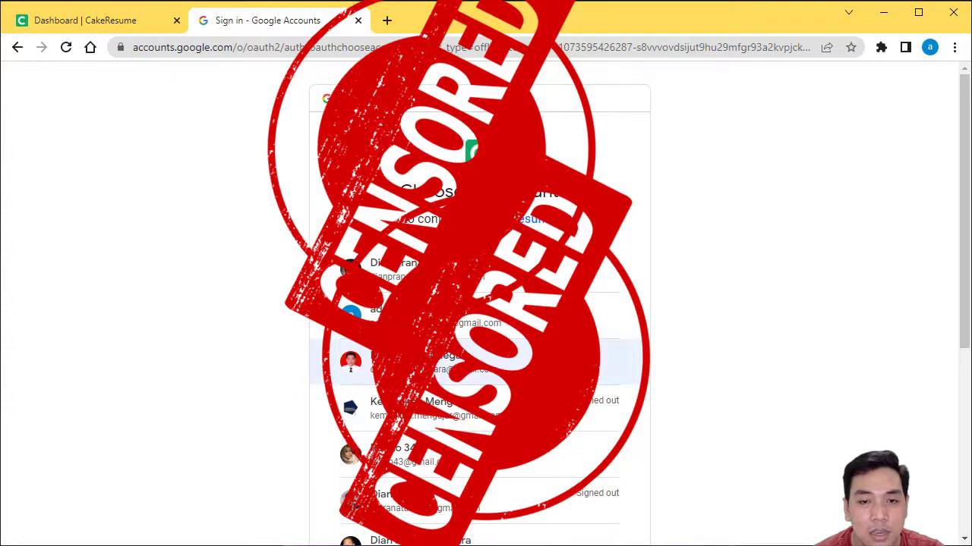
pyautogui.scroll(-3, 516, 368)
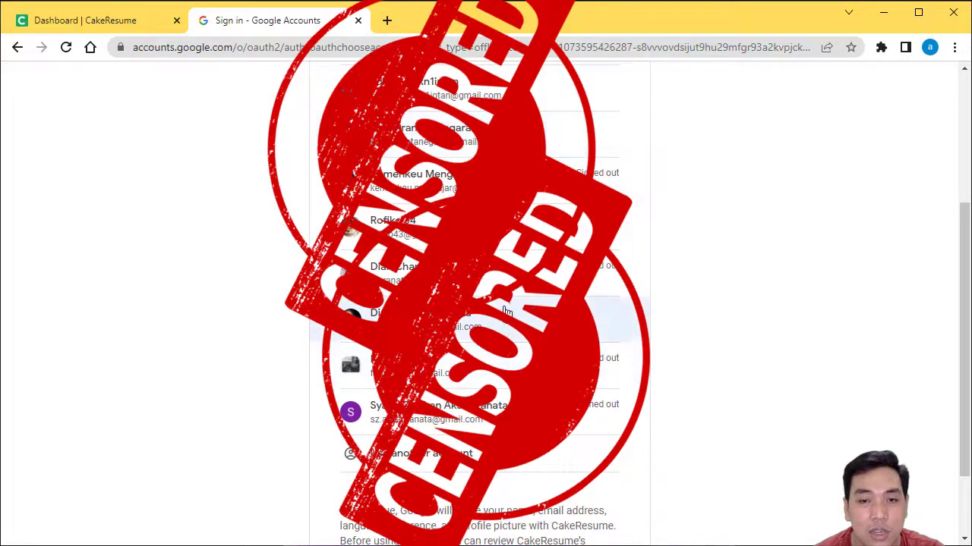
pyautogui.click(508, 324)
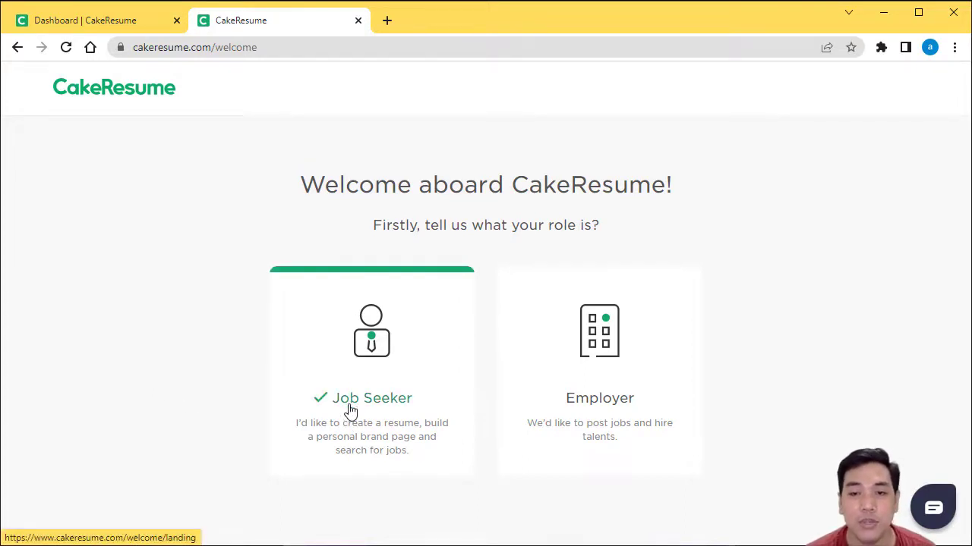
# Step: Pick the Job Seeker role and choose Get Started! on its overview page
pyautogui.click(334, 337)
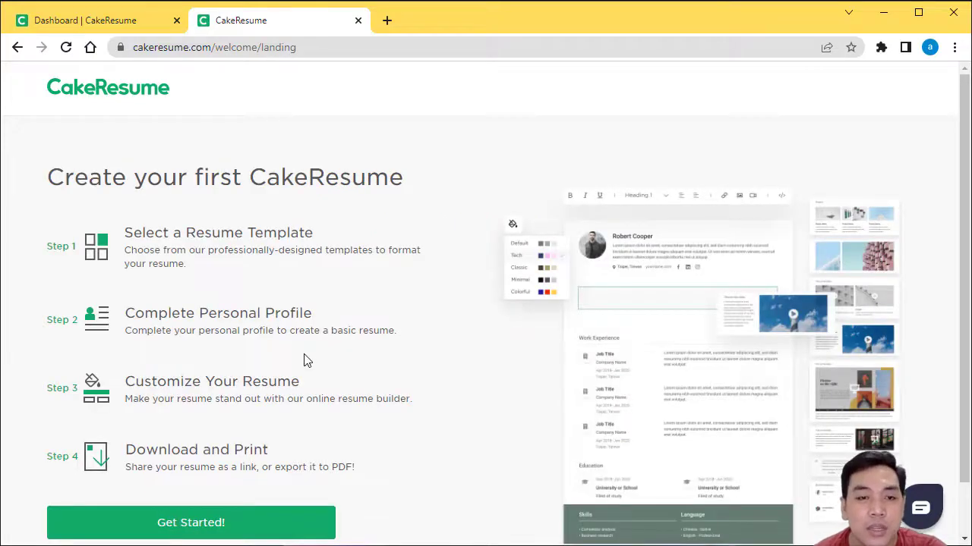
pyautogui.scroll(-1, 311, 363)
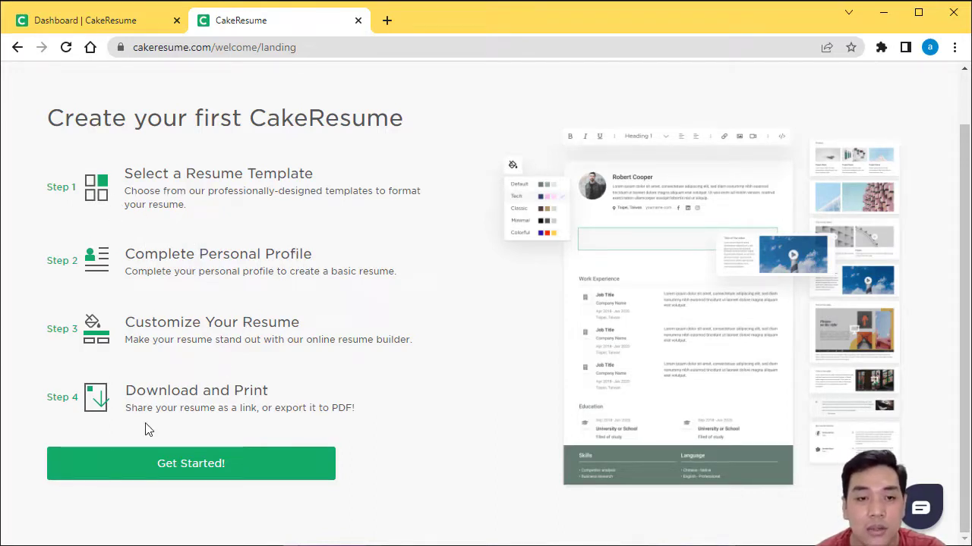
pyautogui.scroll(1, 352, 327)
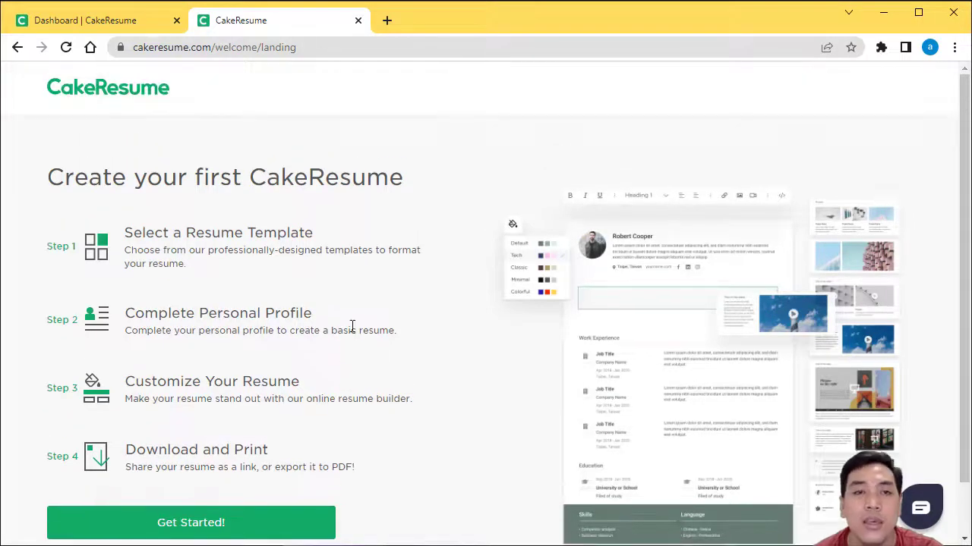
pyautogui.scroll(-1, 326, 379)
pyautogui.click(278, 479)
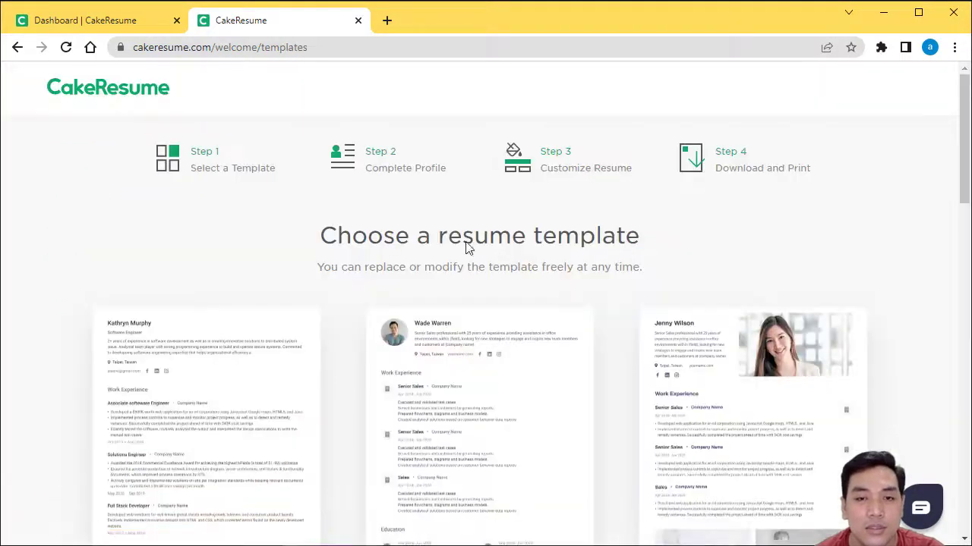
pyautogui.scroll(-4, 288, 297)
pyautogui.scroll(-1, 392, 265)
pyautogui.scroll(4, 190, 215)
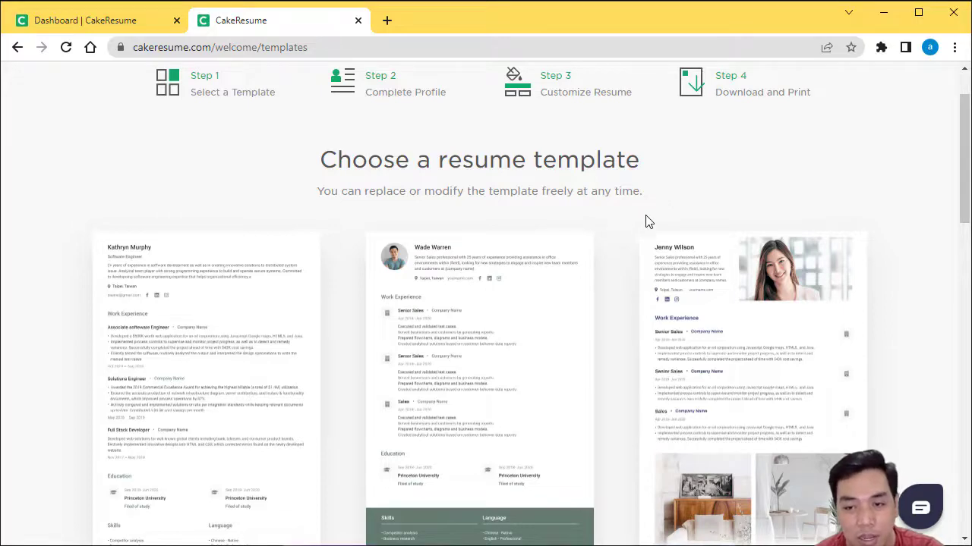
pyautogui.scroll(-1, 645, 222)
pyautogui.scroll(-2, 641, 228)
pyautogui.scroll(-3, 637, 232)
pyautogui.scroll(-2, 636, 236)
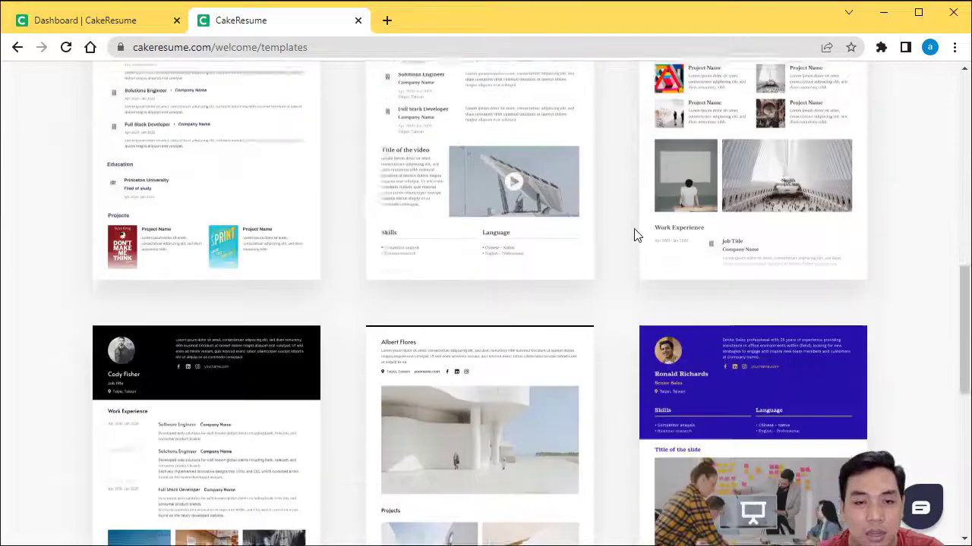
pyautogui.scroll(-3, 634, 237)
pyautogui.scroll(-2, 630, 238)
pyautogui.scroll(-2, 625, 243)
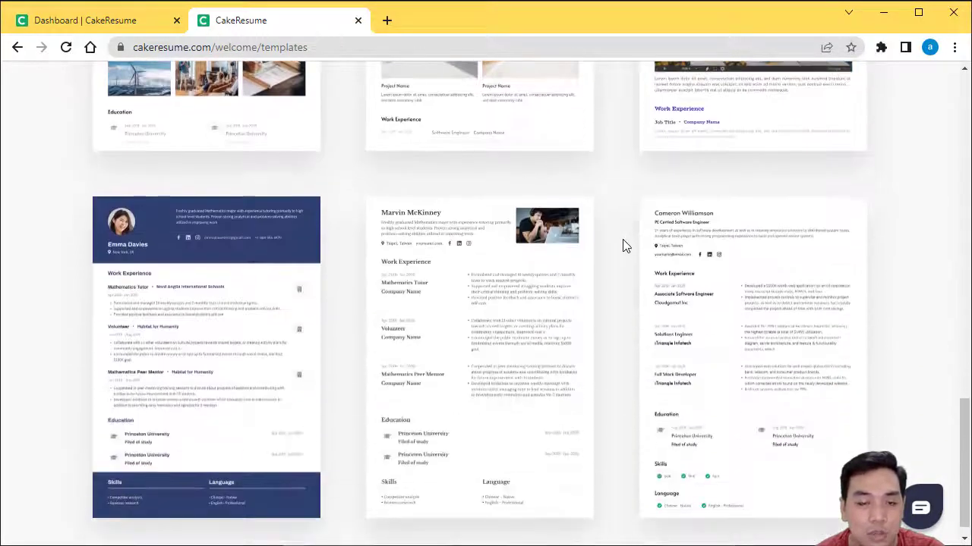
pyautogui.scroll(5, 623, 244)
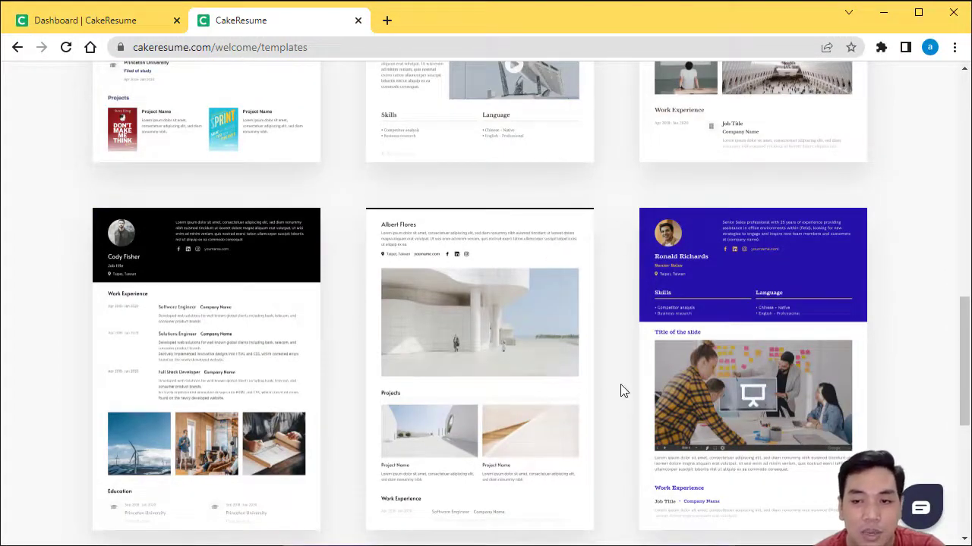
pyautogui.moveTo(483, 390)
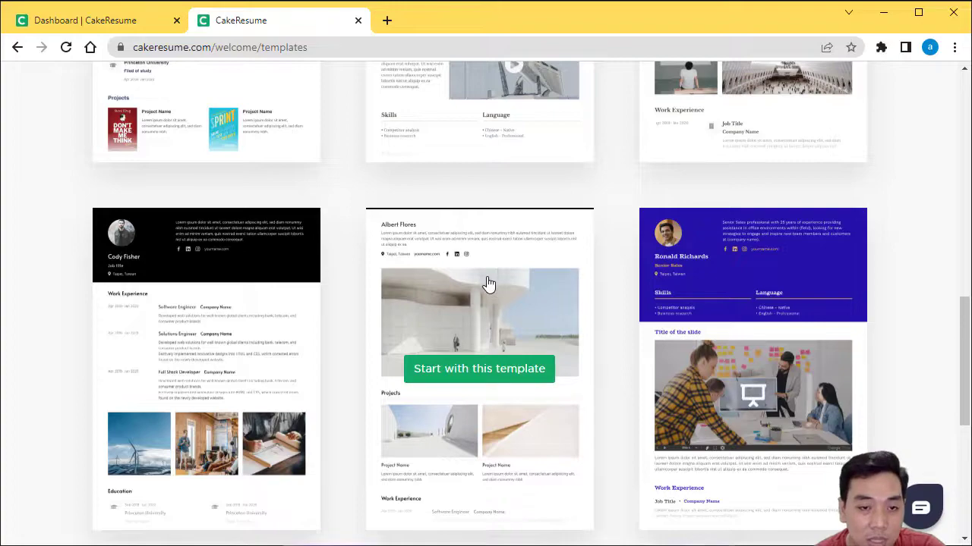
pyautogui.moveTo(190, 334)
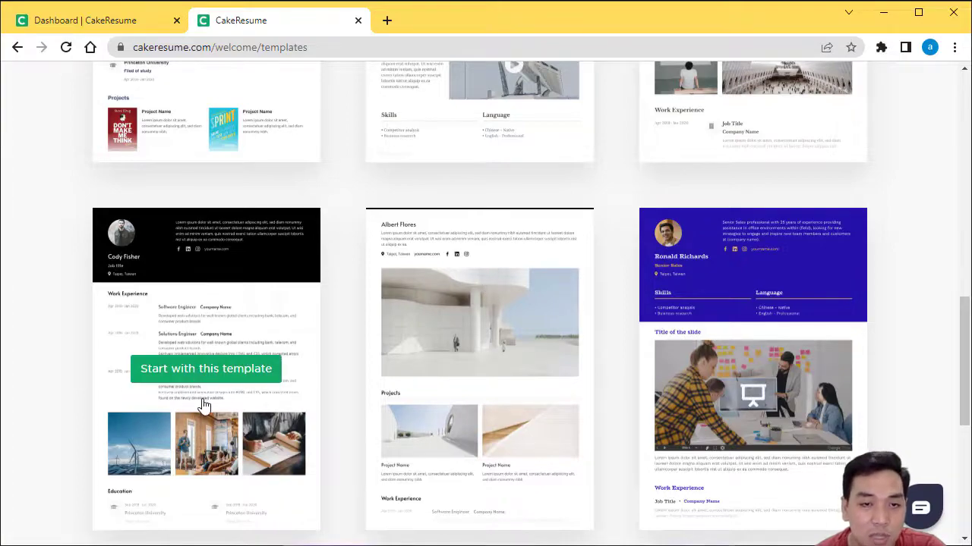
pyautogui.scroll(3, 203, 406)
pyautogui.scroll(2, 209, 396)
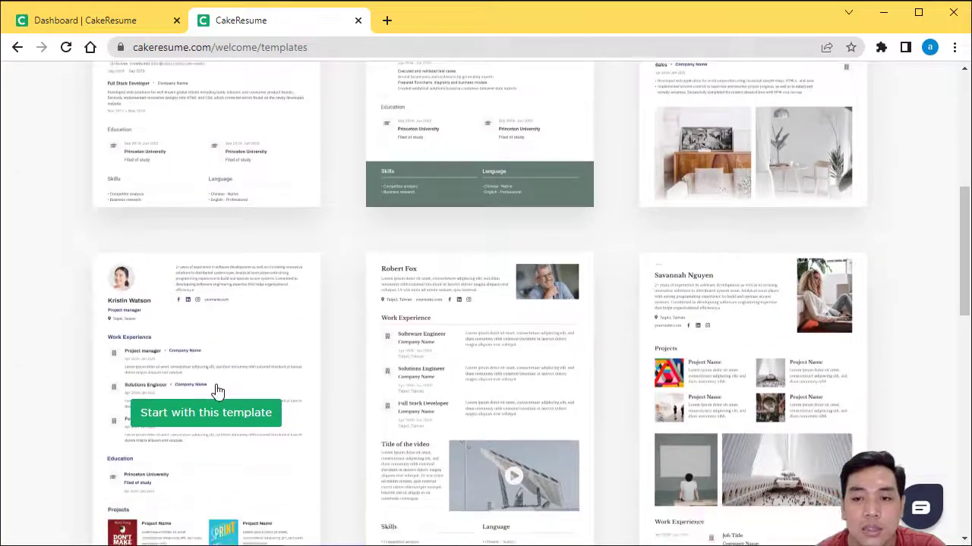
pyautogui.scroll(-4, 216, 391)
pyautogui.scroll(-5, 216, 391)
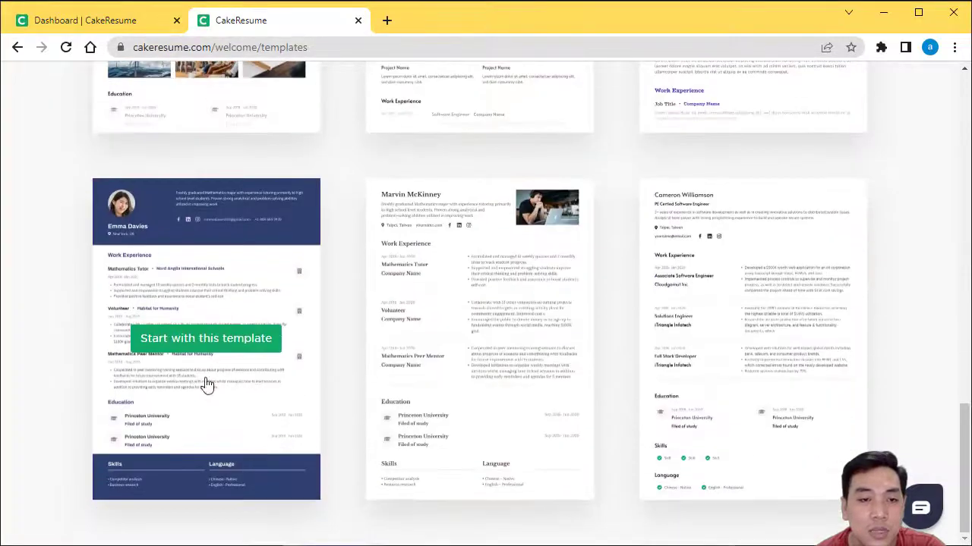
# Step: Start a resume from the dark blue header template and look over the PDF upload page
pyautogui.click(206, 292)
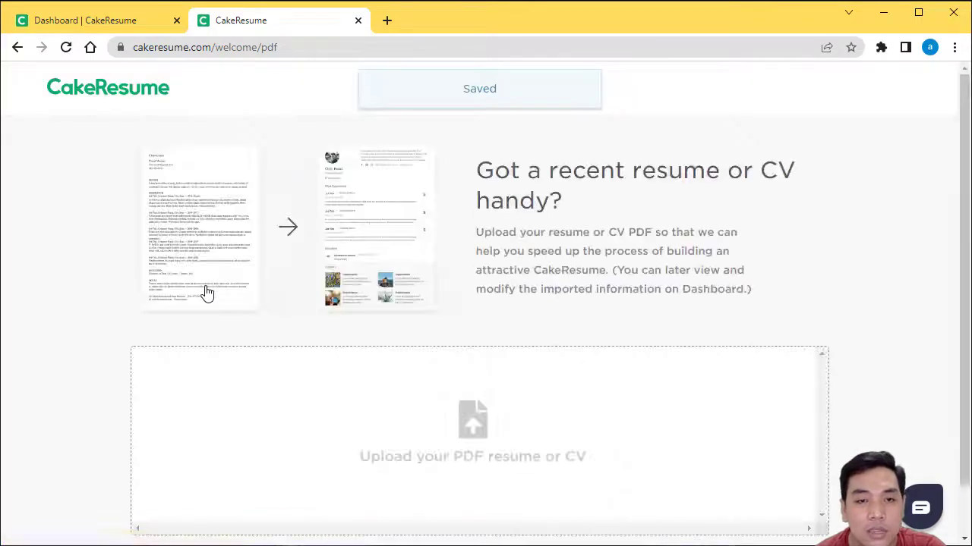
pyautogui.scroll(-1, 456, 350)
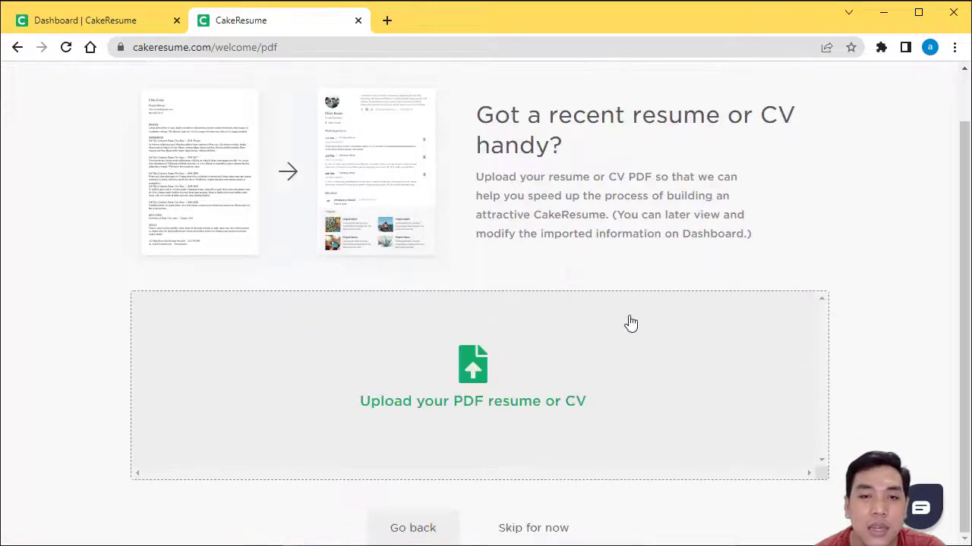
pyautogui.scroll(1, 223, 146)
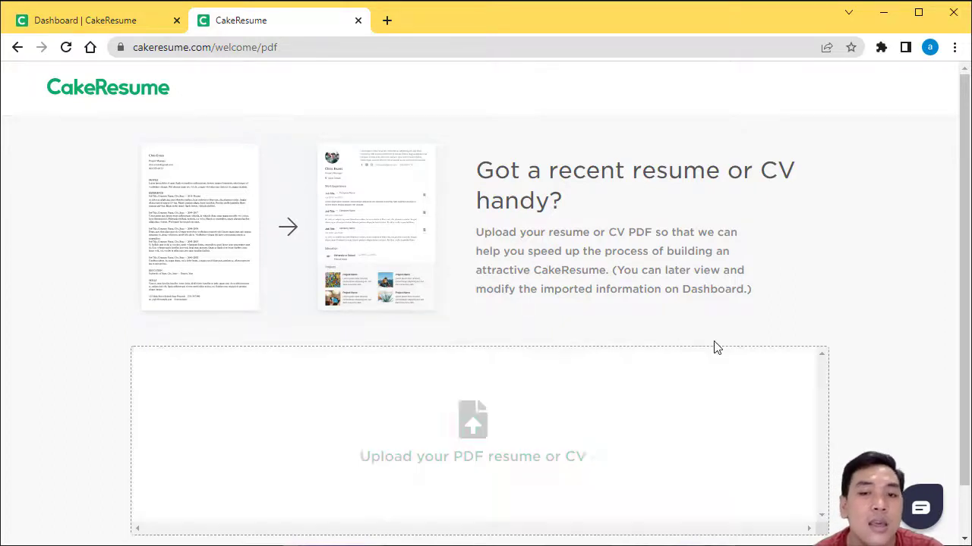
pyautogui.scroll(-1, 759, 349)
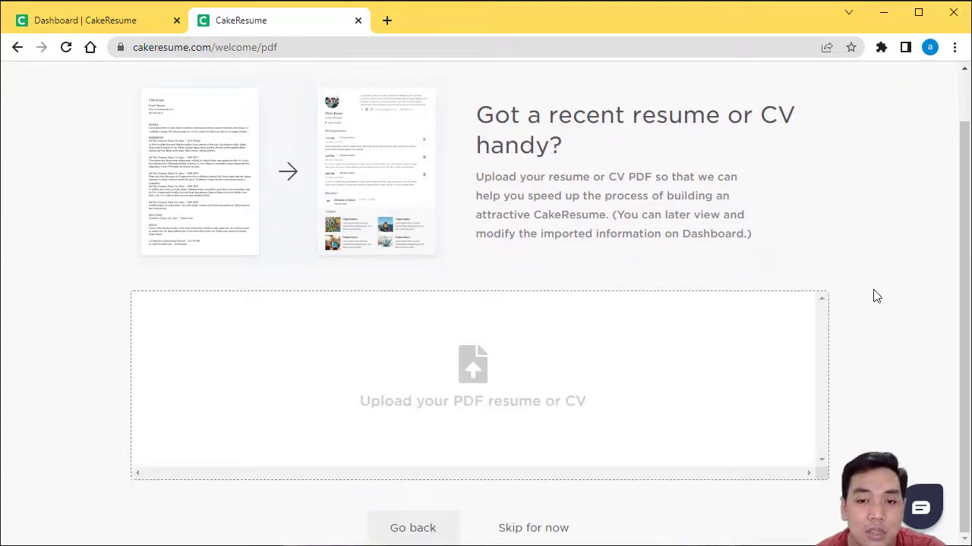
# Step: Skip the PDF resume upload and open your LinkedIn profile in a new tab
pyautogui.click(560, 531)
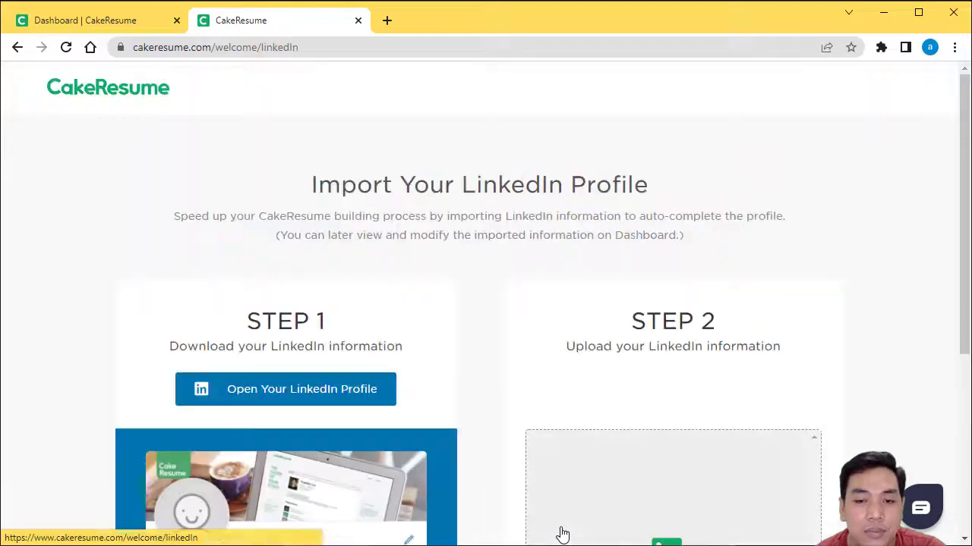
pyautogui.scroll(-2, 295, 284)
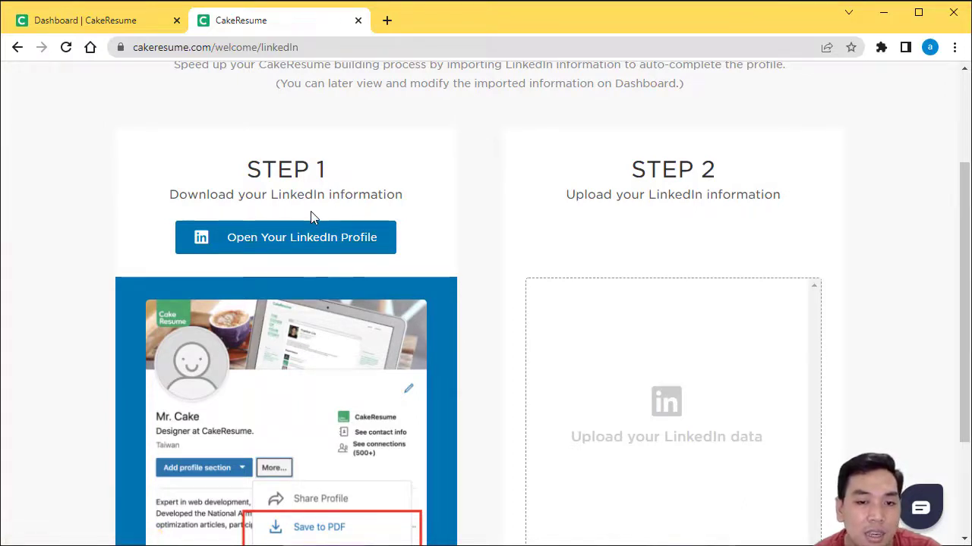
pyautogui.scroll(-2, 311, 217)
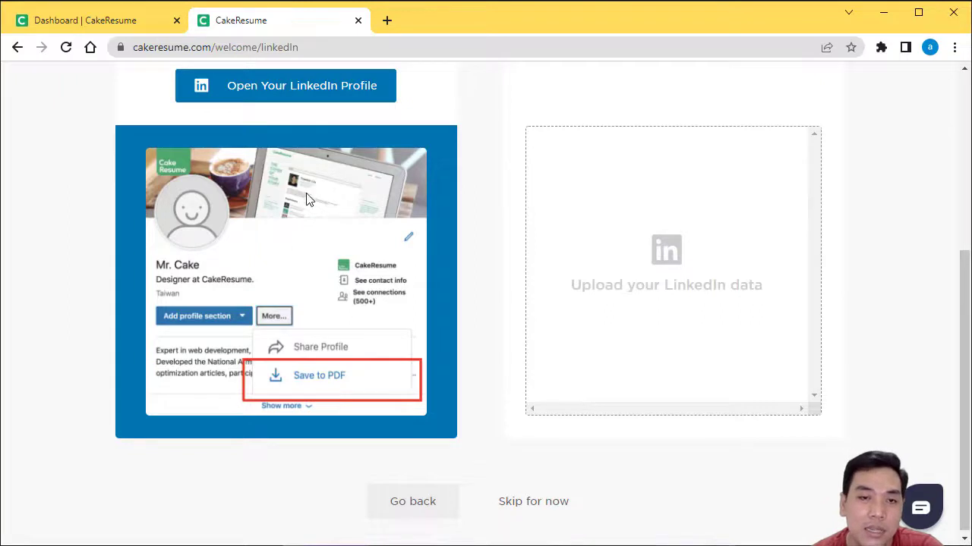
pyautogui.scroll(1, 307, 194)
pyautogui.scroll(-1, 318, 228)
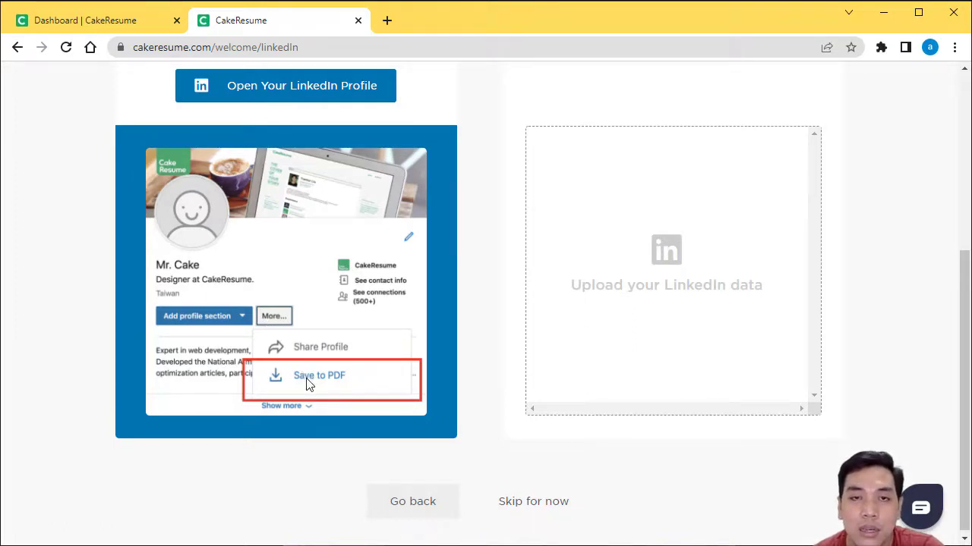
pyautogui.scroll(2, 345, 262)
pyautogui.click(341, 249)
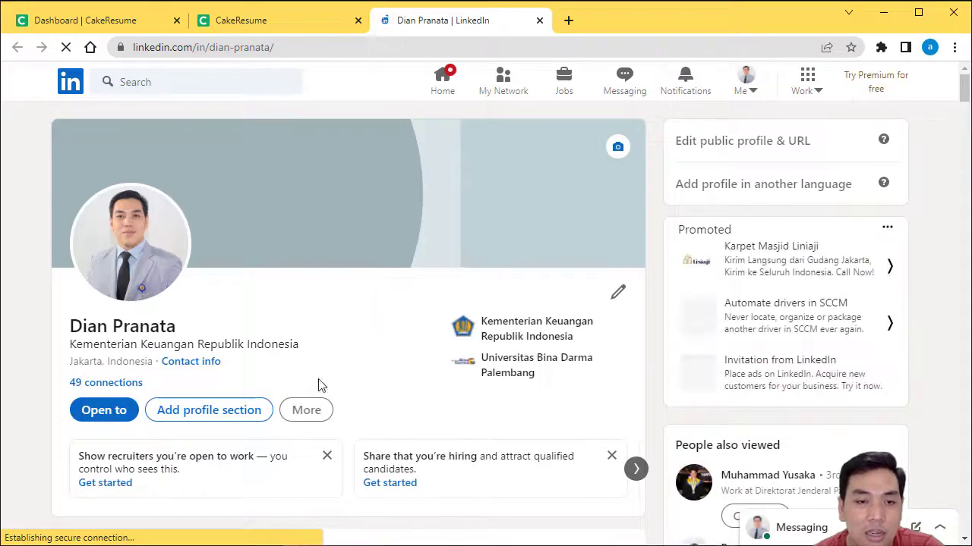
# Step: Save the LinkedIn profile as a PDF via More > Save to PDF, then return to CakeResume
pyautogui.click(309, 418)
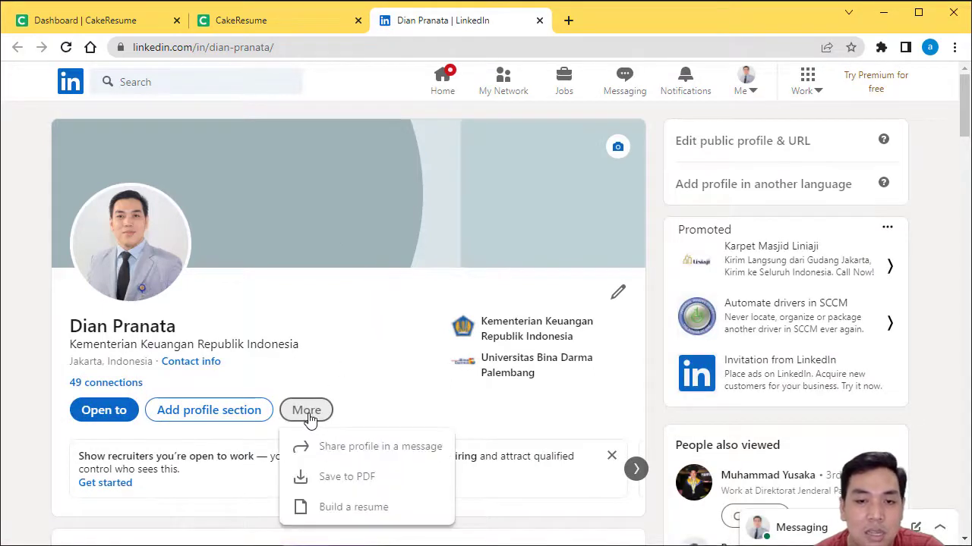
pyautogui.click(343, 478)
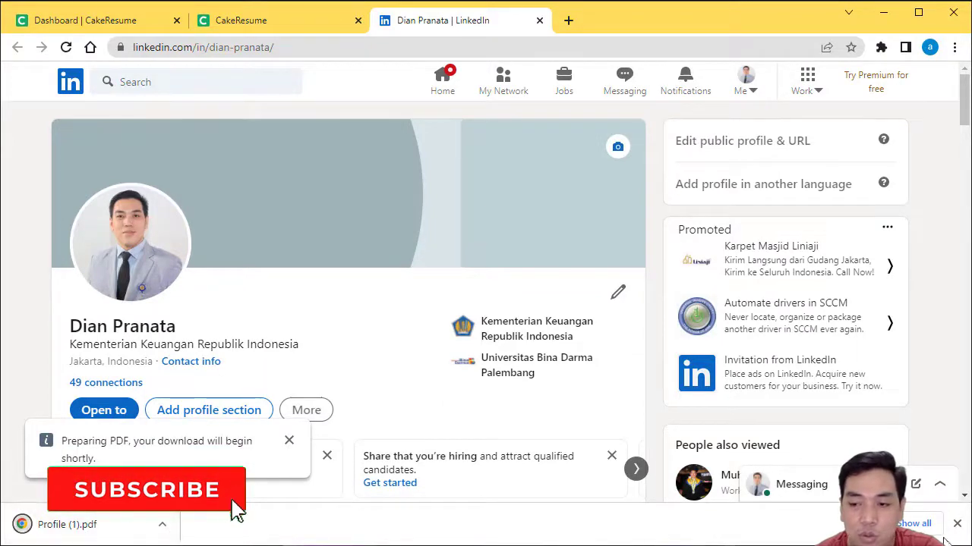
pyautogui.click(298, 25)
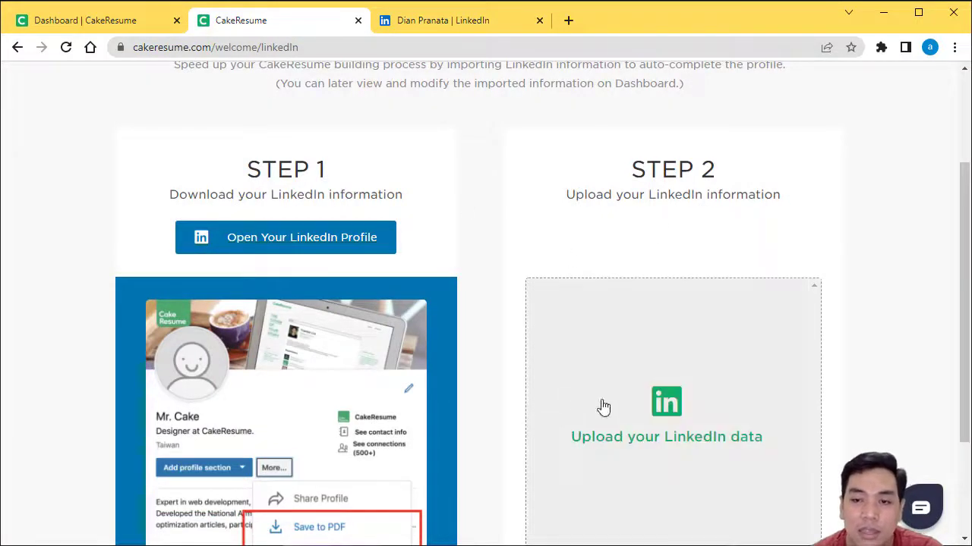
# Step: Upload Profile (1).pdf from Downloads as the LinkedIn data file
pyautogui.scroll(-2, 650, 433)
pyautogui.click(659, 339)
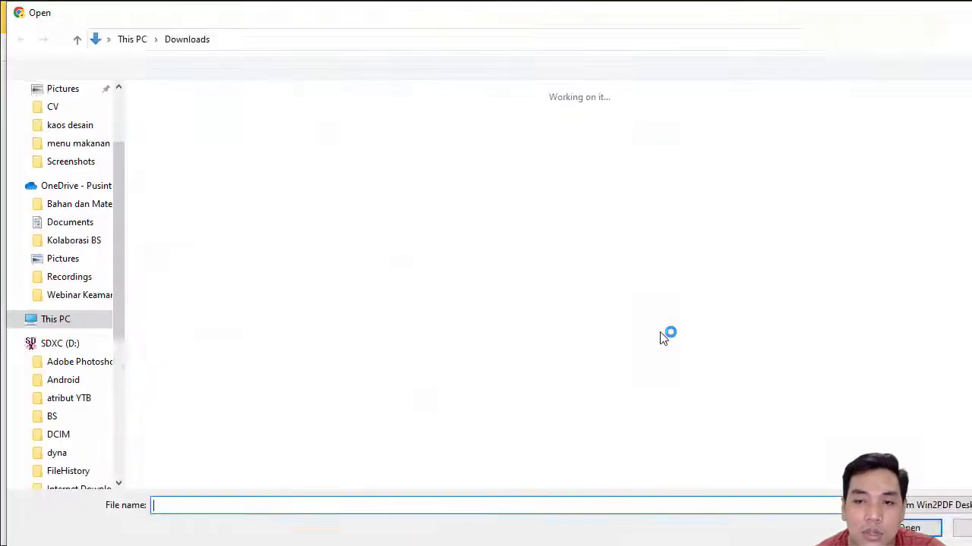
pyautogui.doubleClick(184, 140)
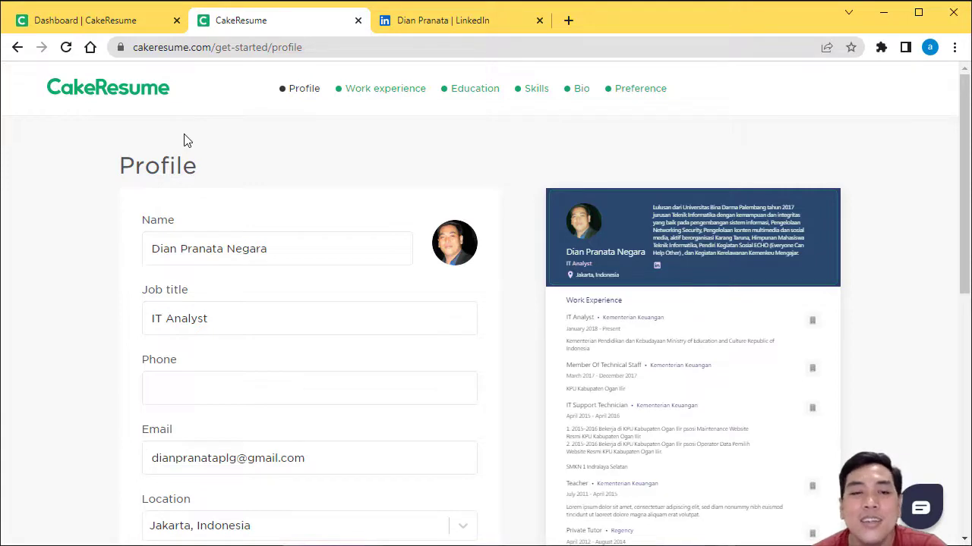
# Step: Edit the imported name and IT Analyst job title, leaving the phone number empty
pyautogui.scroll(-1, 831, 281)
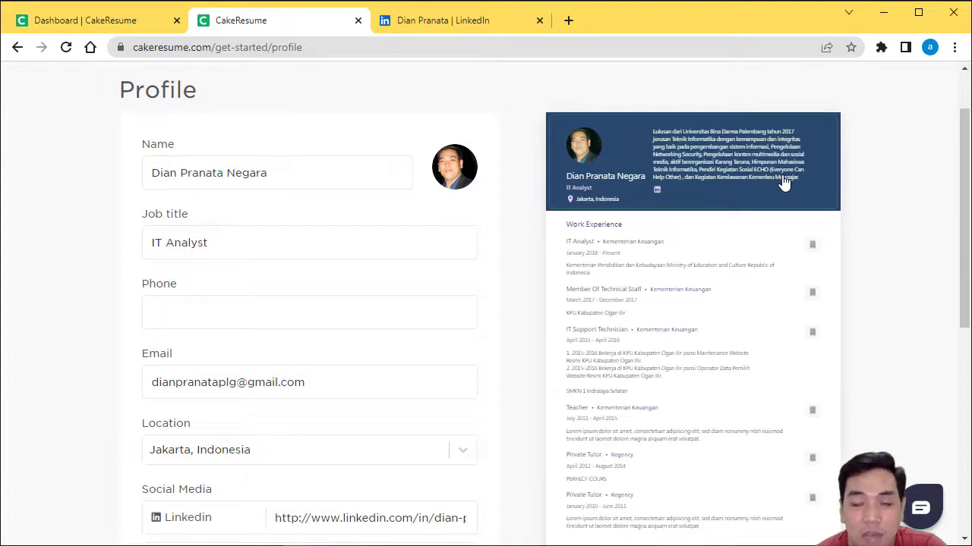
pyautogui.scroll(-1, 785, 186)
pyautogui.scroll(-3, 777, 200)
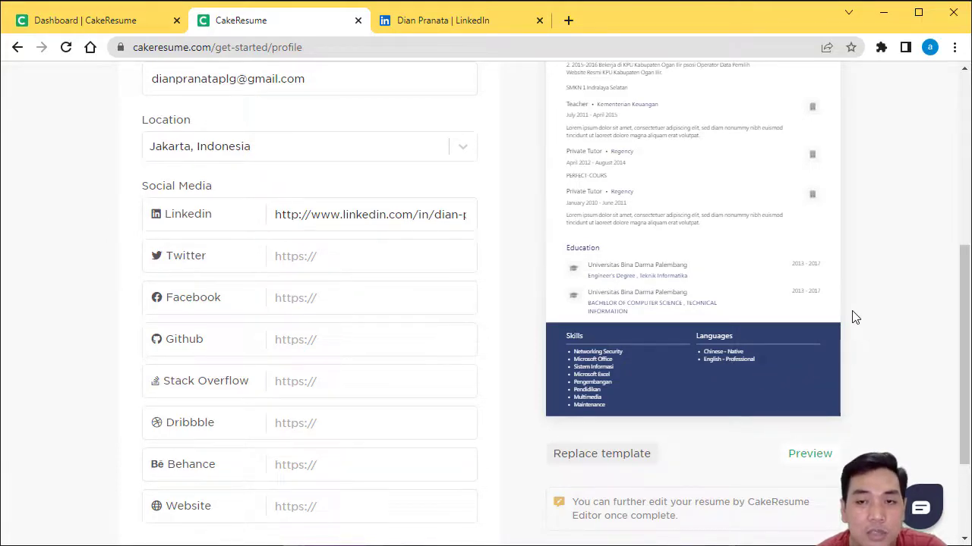
pyautogui.scroll(4, 851, 311)
pyautogui.click(271, 239)
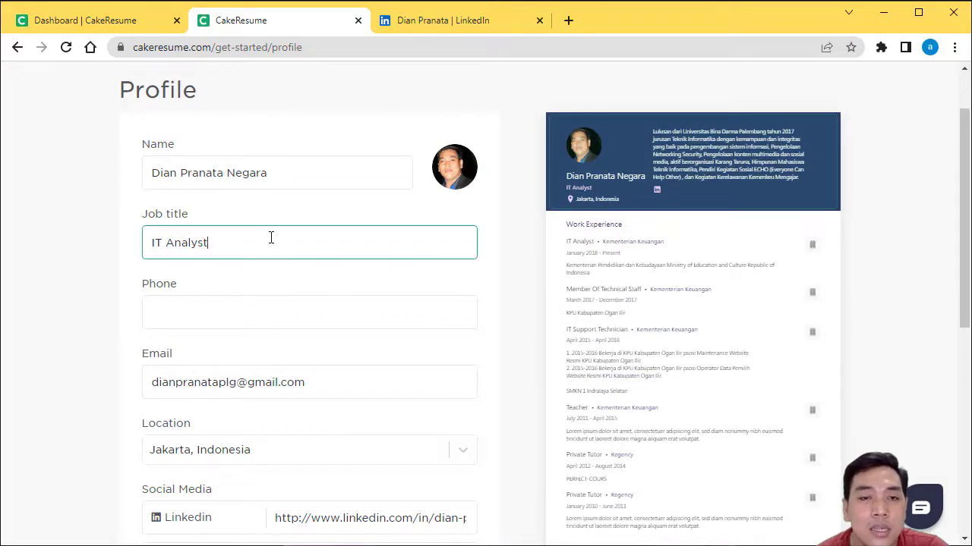
pyautogui.click(295, 173)
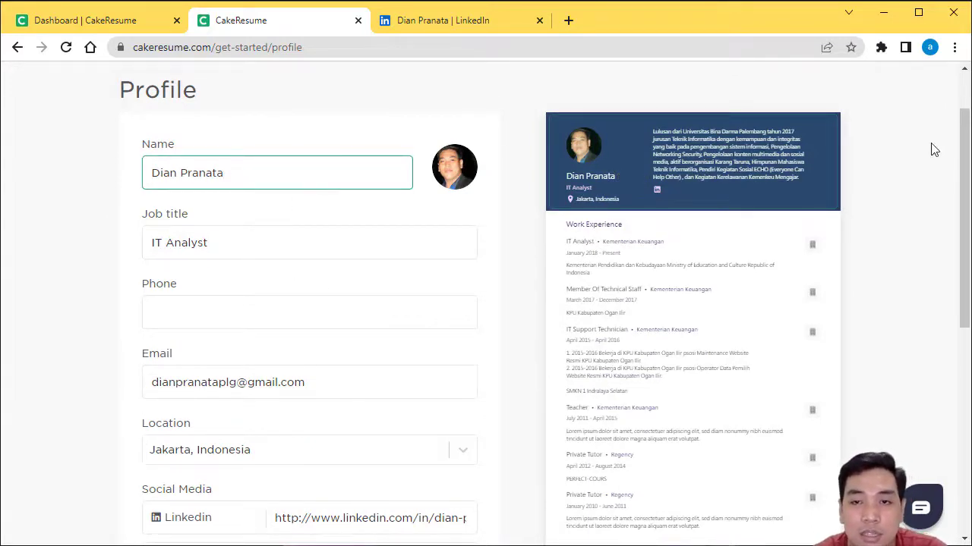
pyautogui.click(880, 229)
pyautogui.click(324, 176)
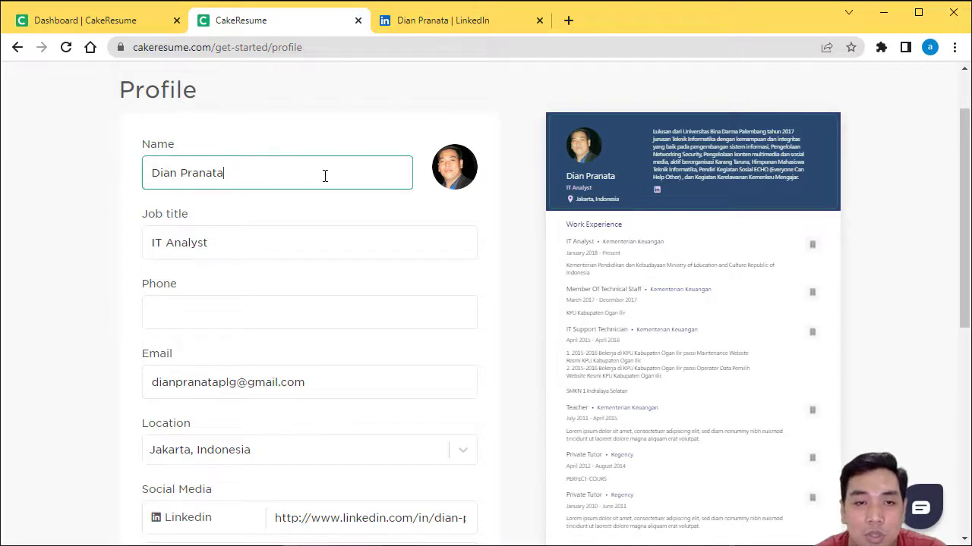
pyautogui.write(' Negara')
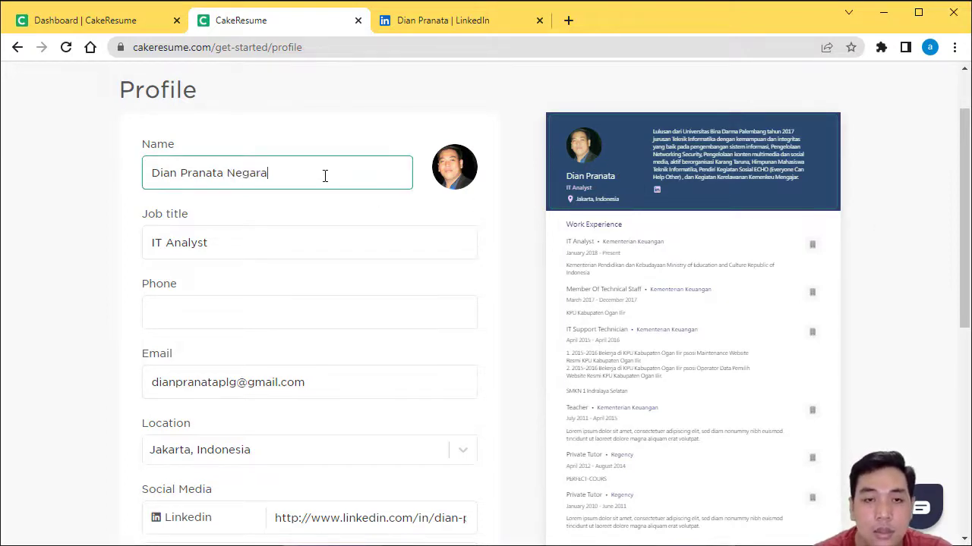
pyautogui.click(278, 245)
pyautogui.hotkey('ctrl', 'a')
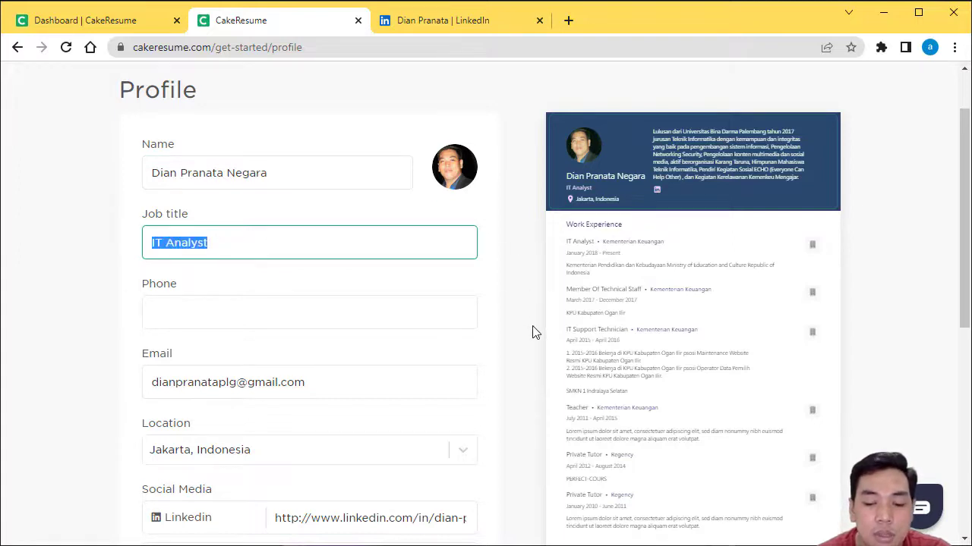
pyautogui.click(354, 321)
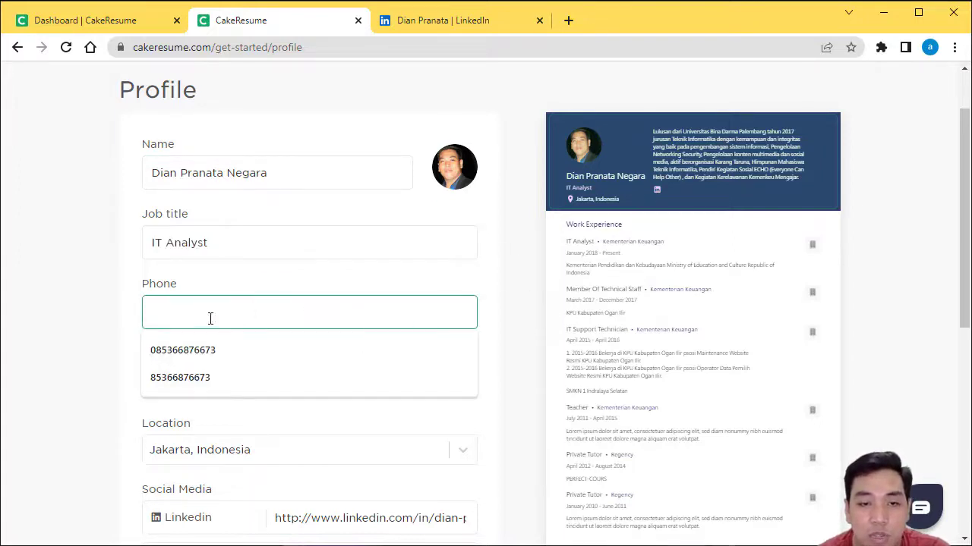
pyautogui.click(63, 345)
# Step: Add a Facebook profile link to the profile links
pyautogui.scroll(-2, 60, 334)
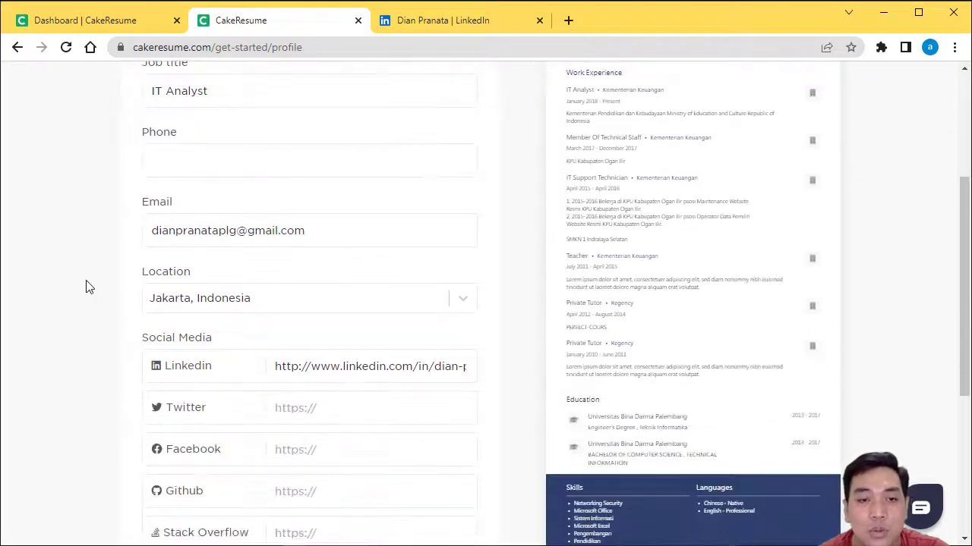
pyautogui.scroll(-1, 76, 250)
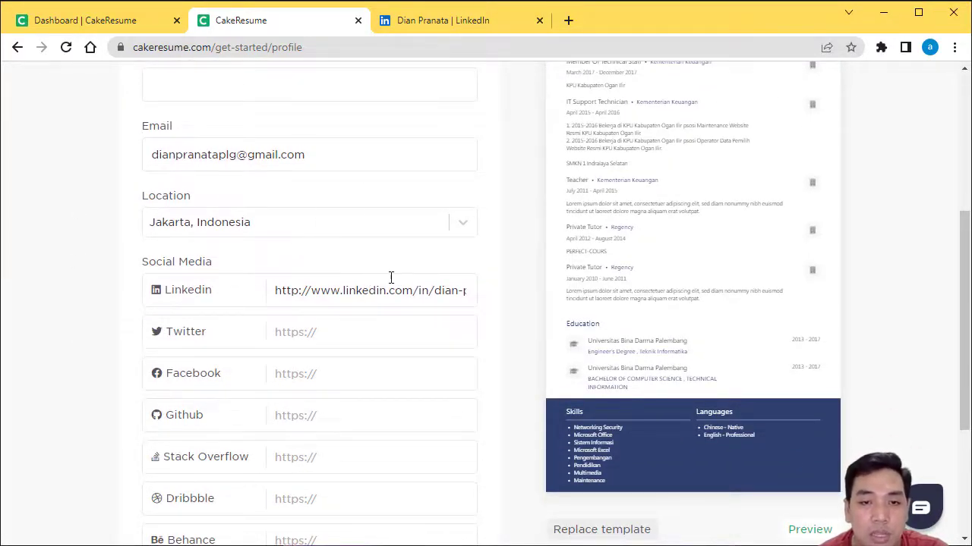
pyautogui.scroll(3, 380, 282)
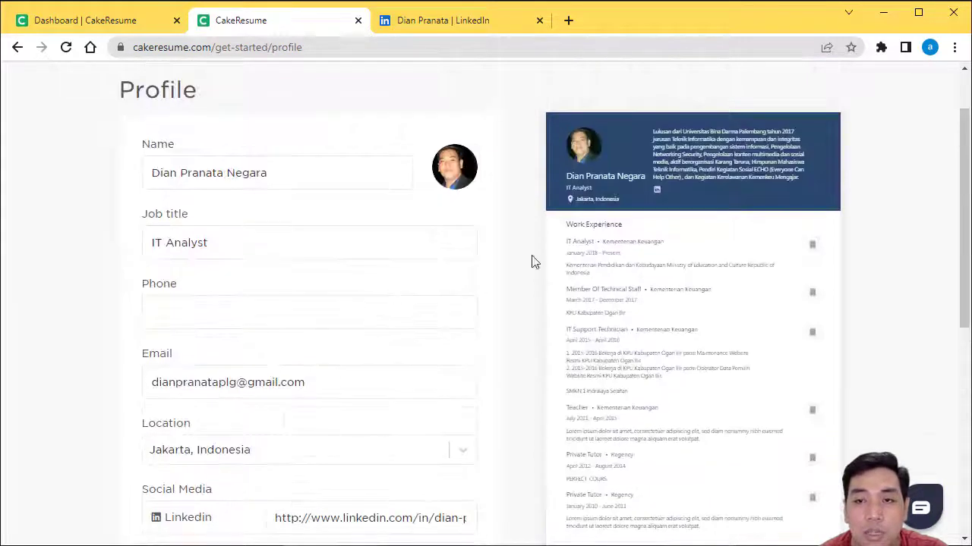
pyautogui.scroll(-2, 191, 467)
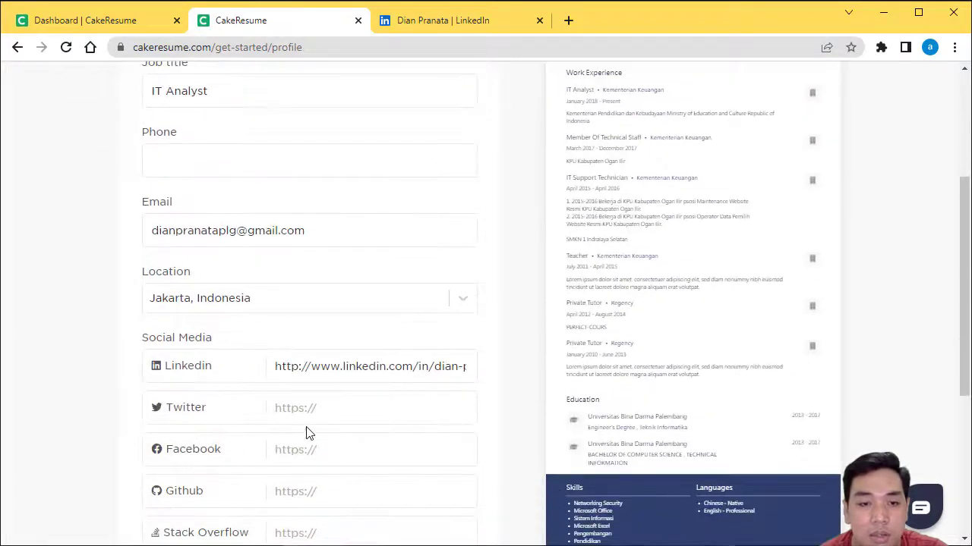
pyautogui.click(361, 454)
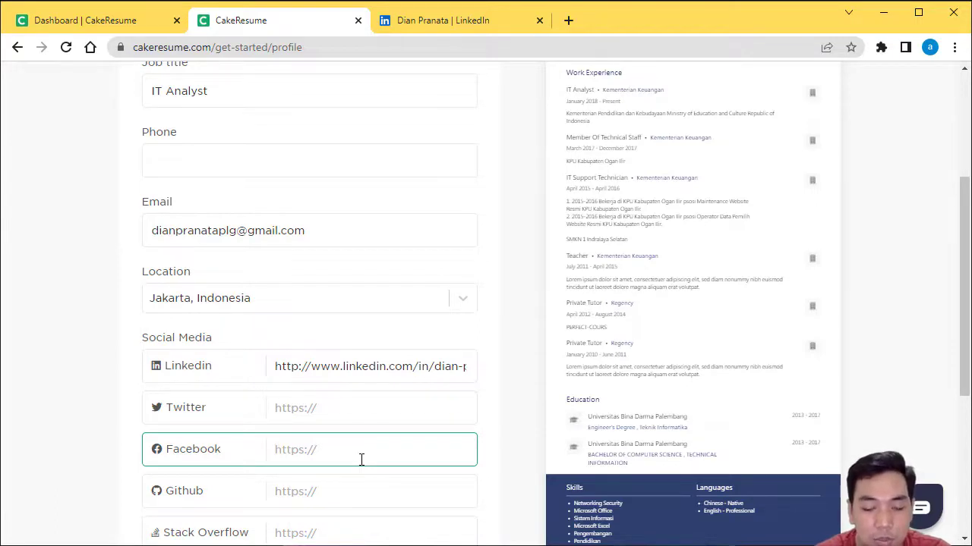
pyautogui.write('https://')
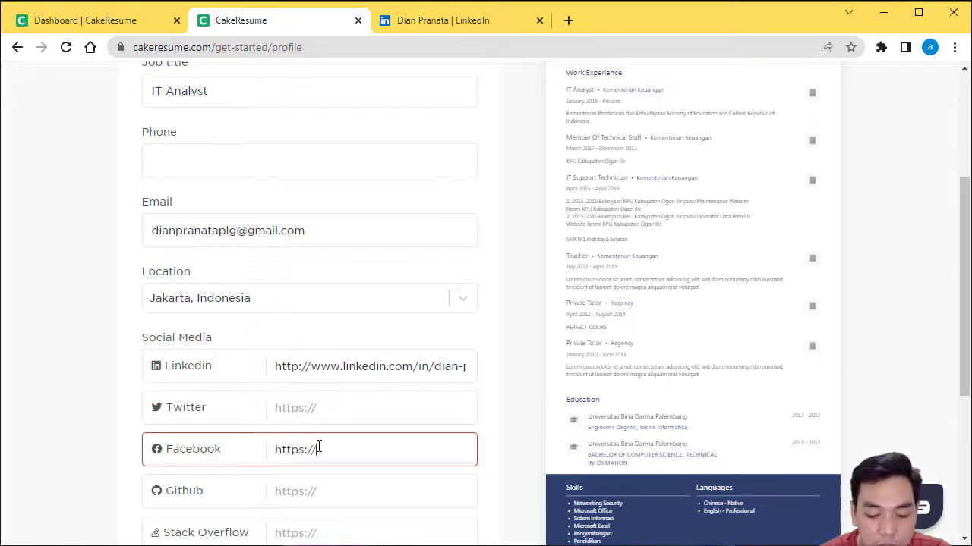
pyautogui.write('facebook')
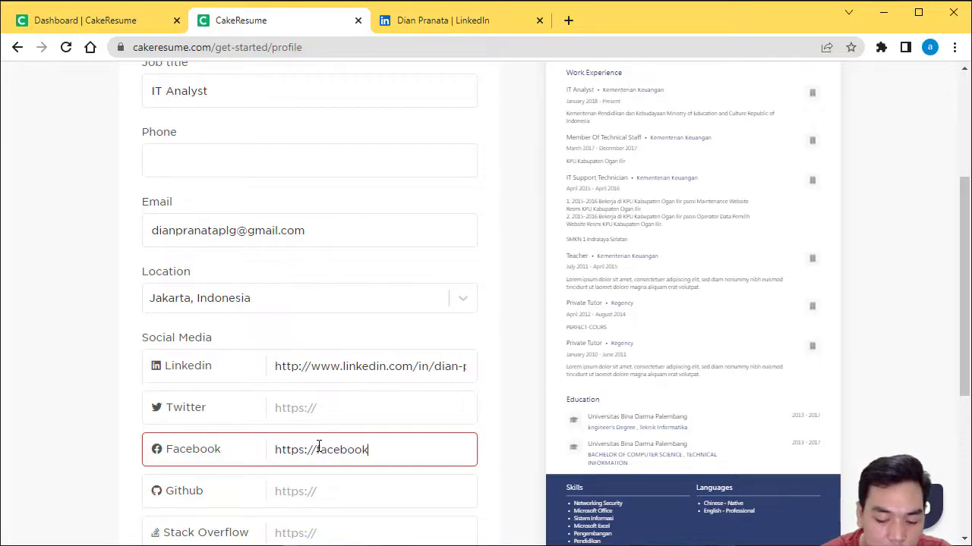
pyautogui.write('.com')
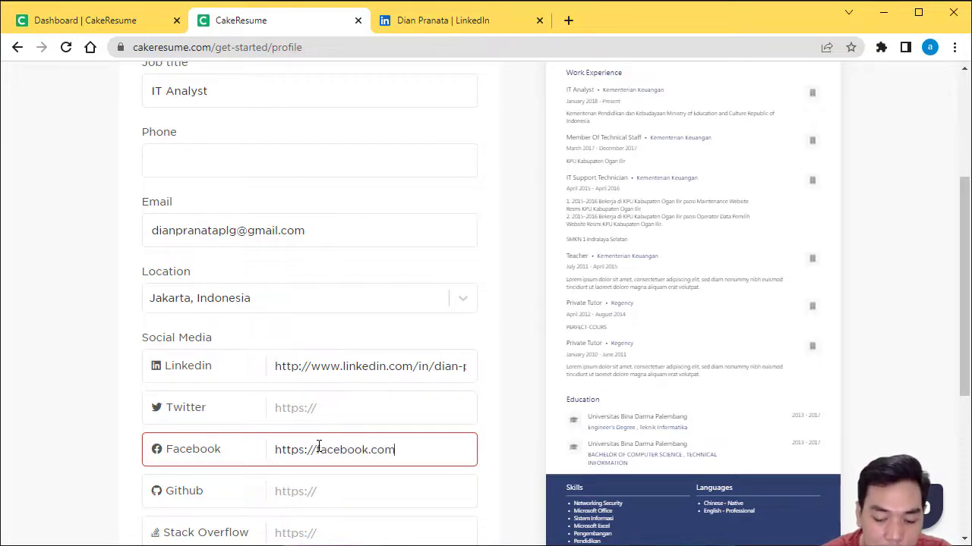
pyautogui.write('/angga')
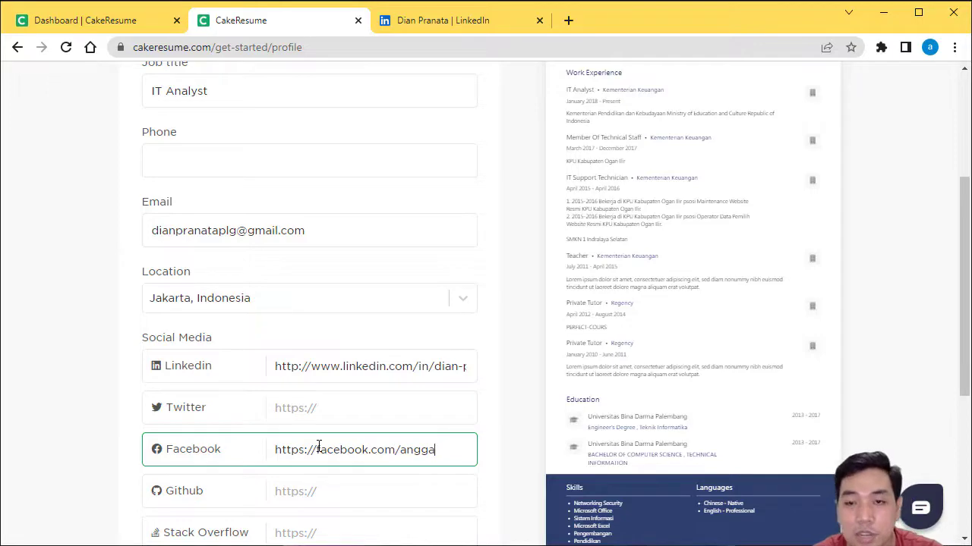
pyautogui.click(921, 319)
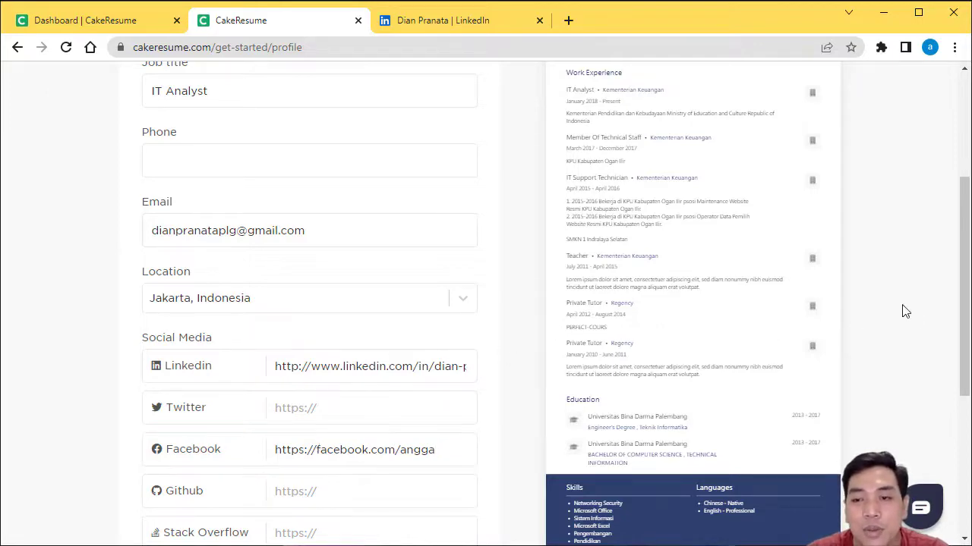
# Step: Review the completed Profile form and continue to Work Experience
pyautogui.scroll(3, 900, 304)
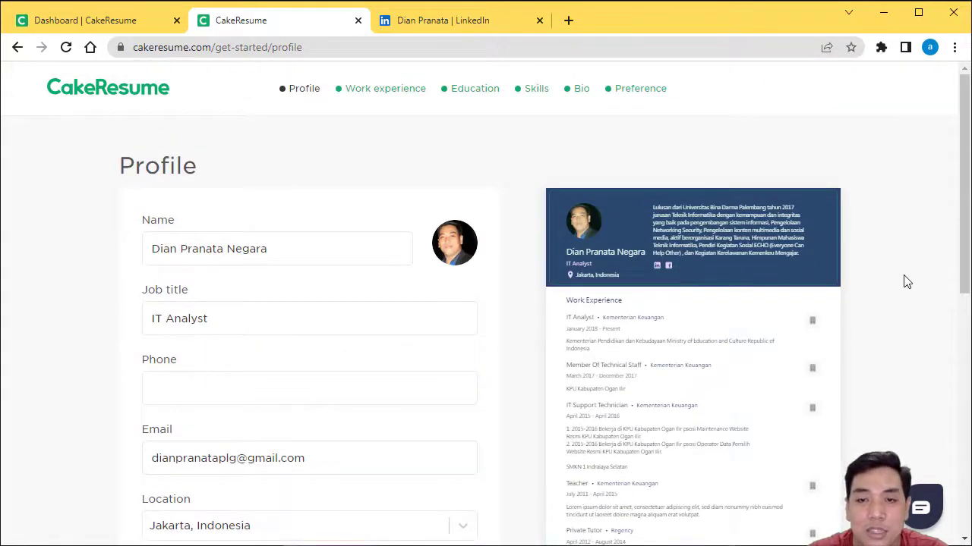
pyautogui.scroll(-4, 903, 281)
pyautogui.scroll(-2, 905, 288)
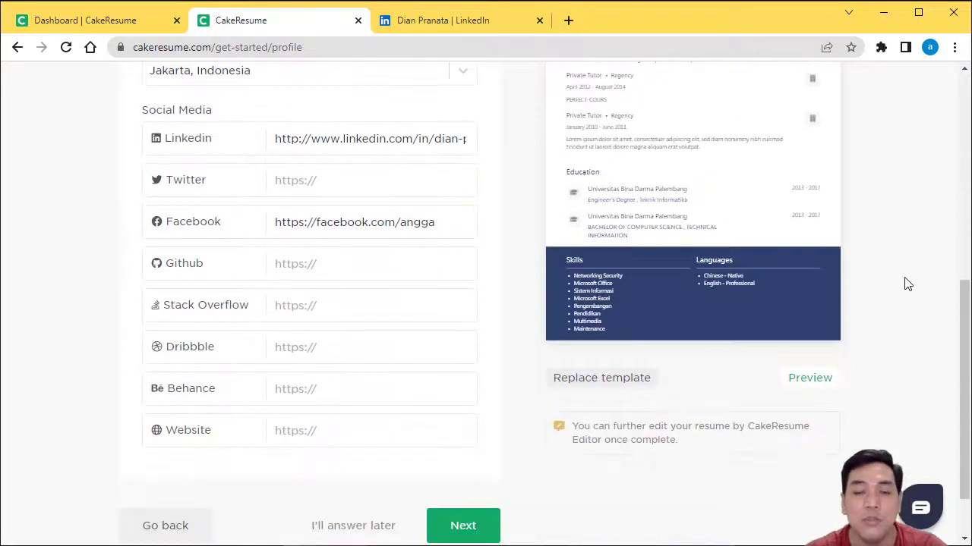
pyautogui.scroll(-2, 858, 288)
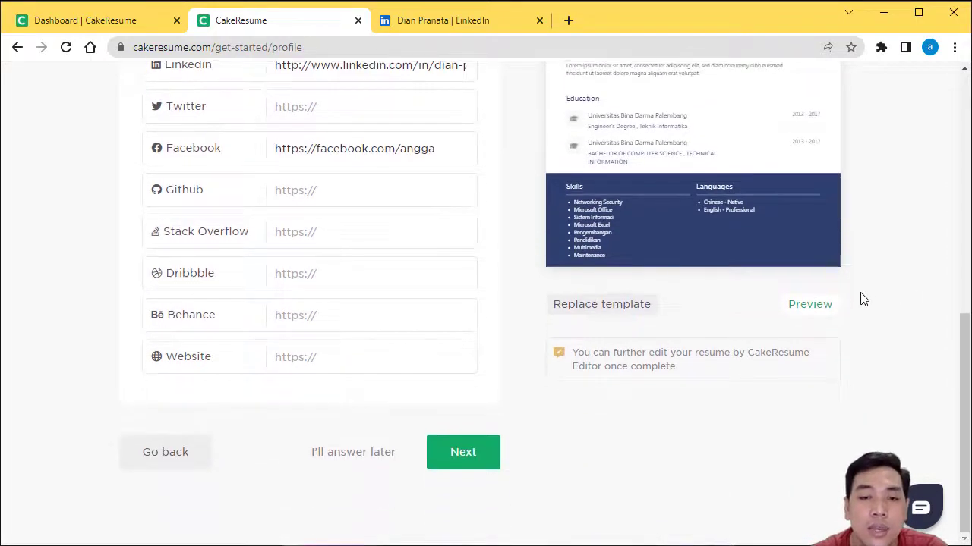
pyautogui.scroll(7, 891, 274)
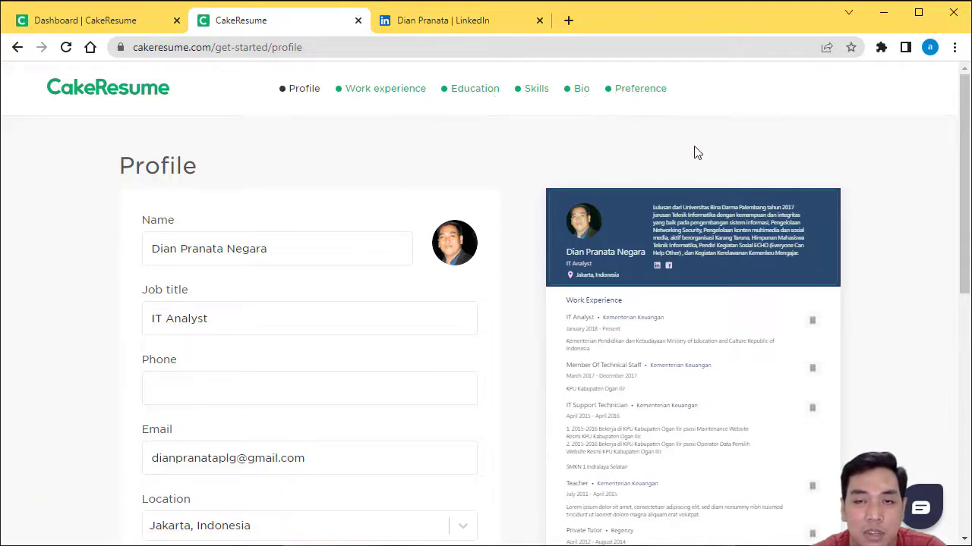
pyautogui.scroll(-1, 304, 180)
pyautogui.scroll(-6, 308, 186)
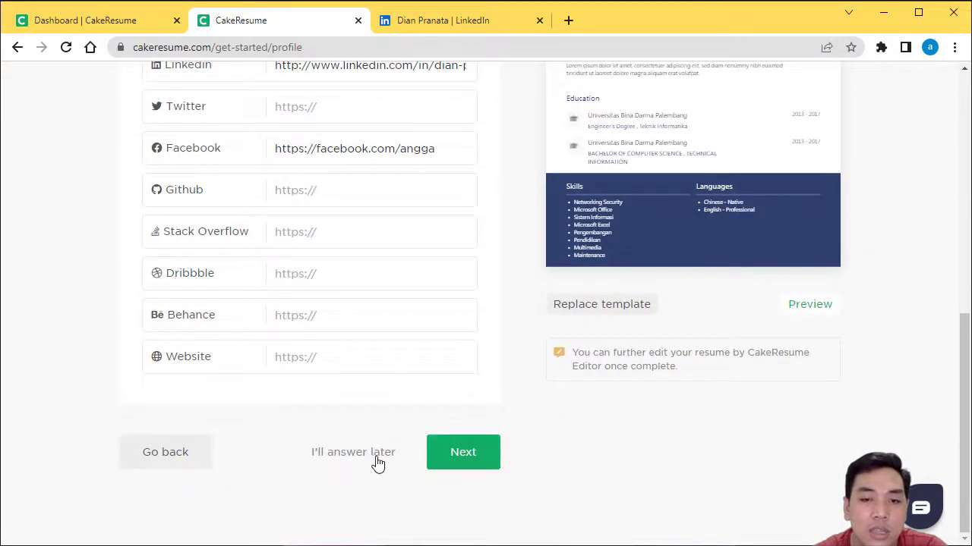
pyautogui.click(463, 453)
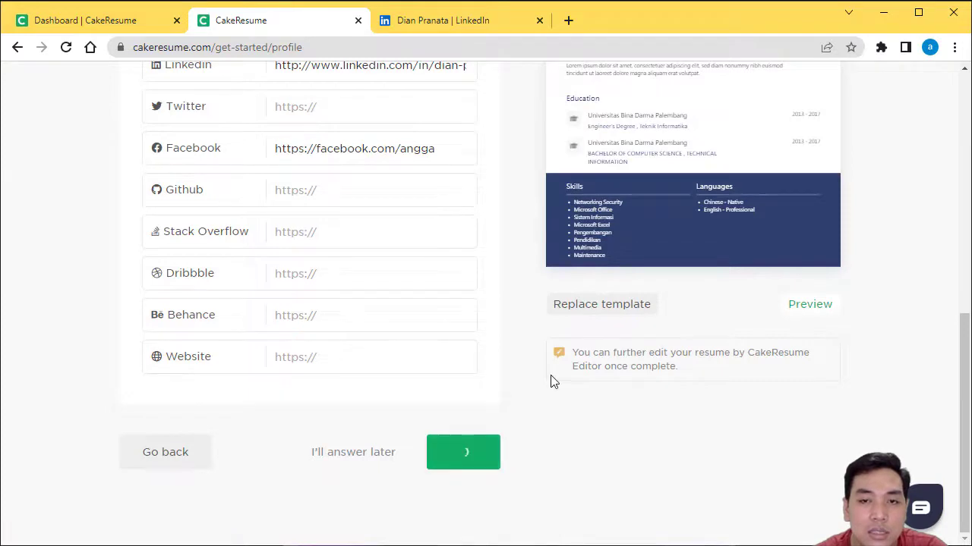
# Step: Look over the six imported jobs, IT Analyst through the Private Tutor roles, and continue
pyautogui.scroll(-2, 481, 294)
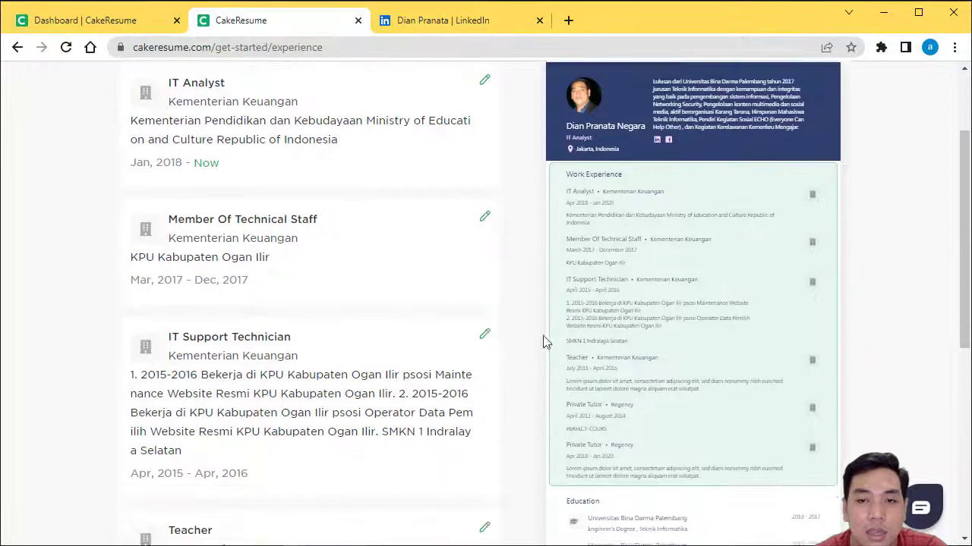
pyautogui.scroll(2, 873, 241)
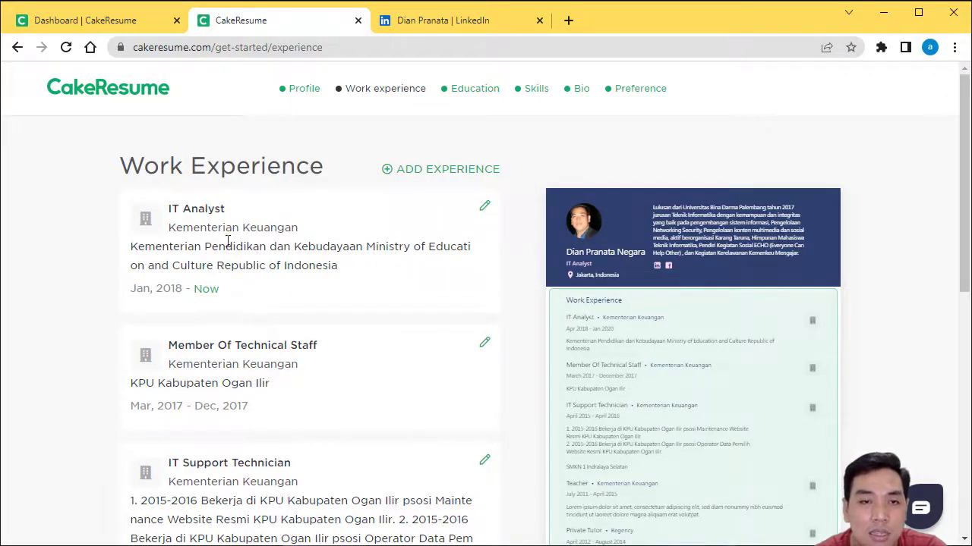
pyautogui.scroll(-3, 260, 304)
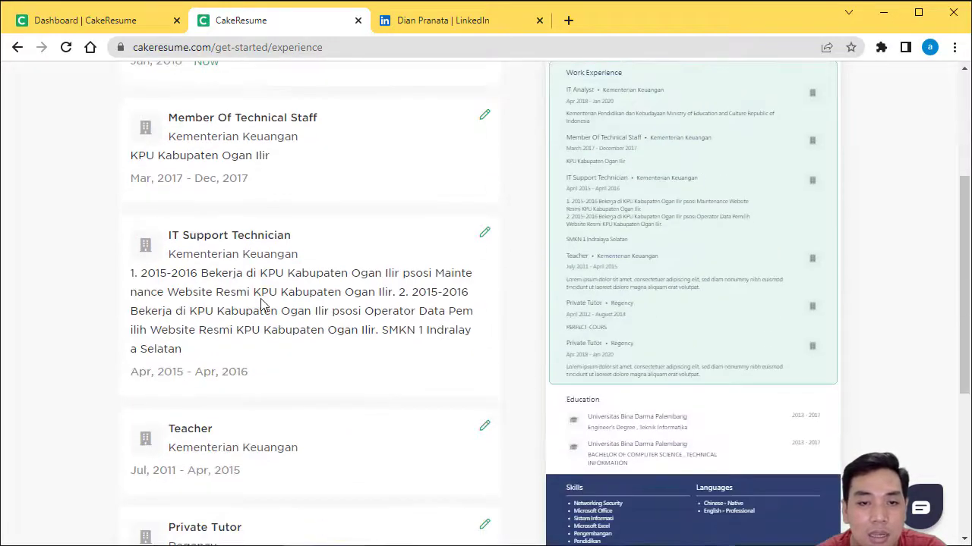
pyautogui.scroll(-2, 258, 303)
pyautogui.scroll(-1, 256, 304)
pyautogui.scroll(2, 254, 296)
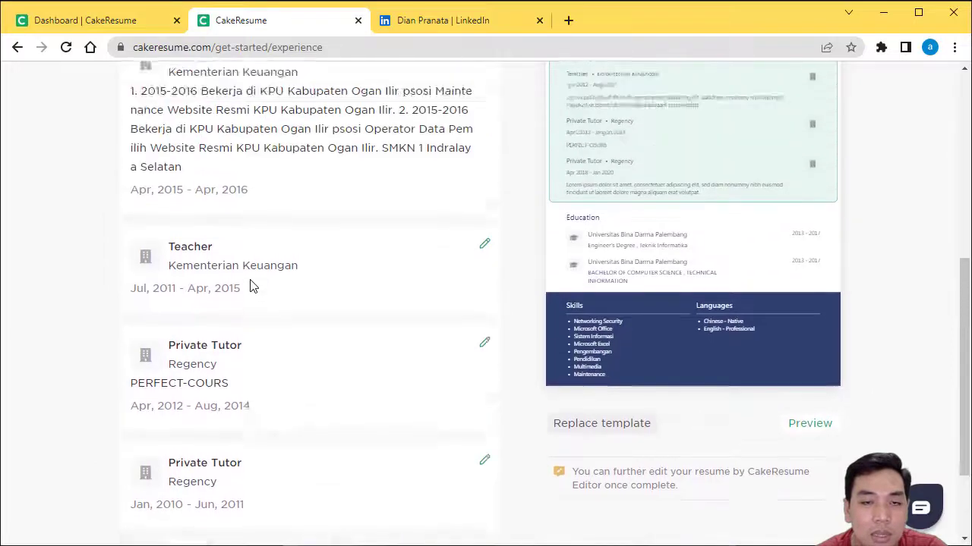
pyautogui.scroll(4, 255, 277)
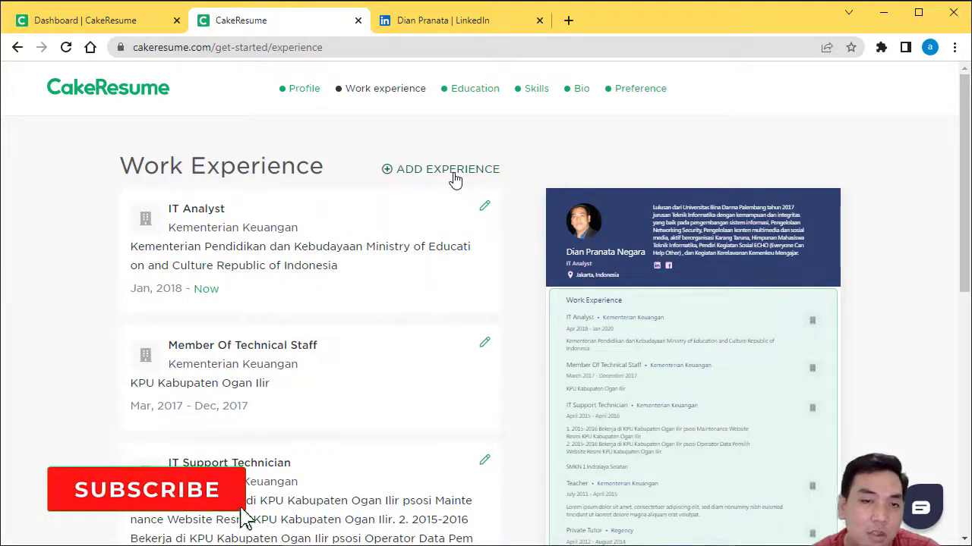
pyautogui.scroll(-3, 455, 183)
pyautogui.scroll(-5, 456, 183)
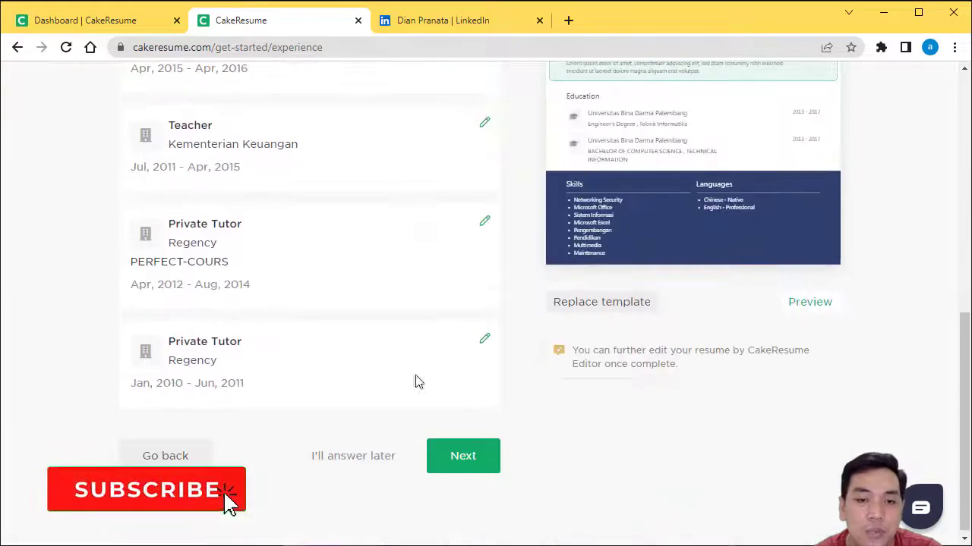
pyautogui.click(451, 468)
pyautogui.scroll(-5, 458, 439)
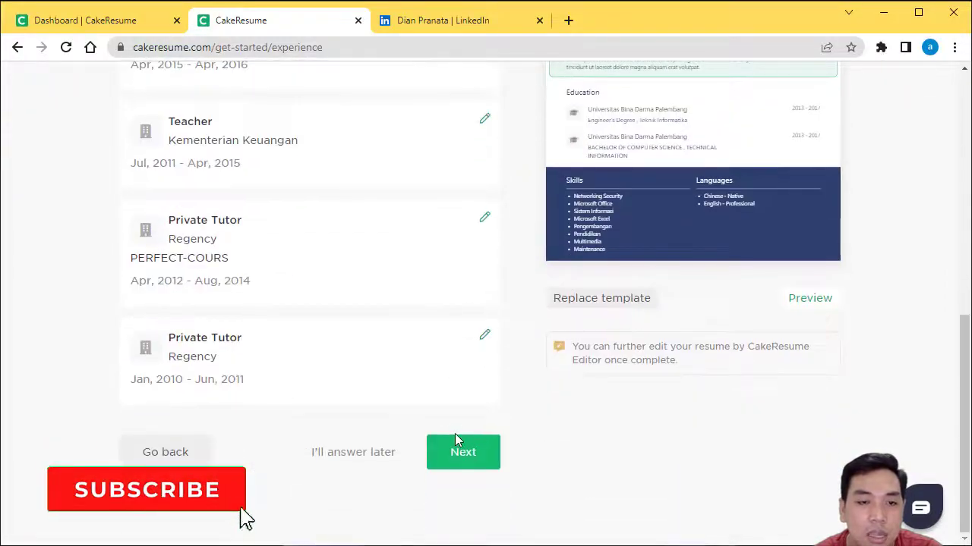
# Step: Delete the Bachelor of Computer Science education entry, confirming with OK
pyautogui.click(372, 454)
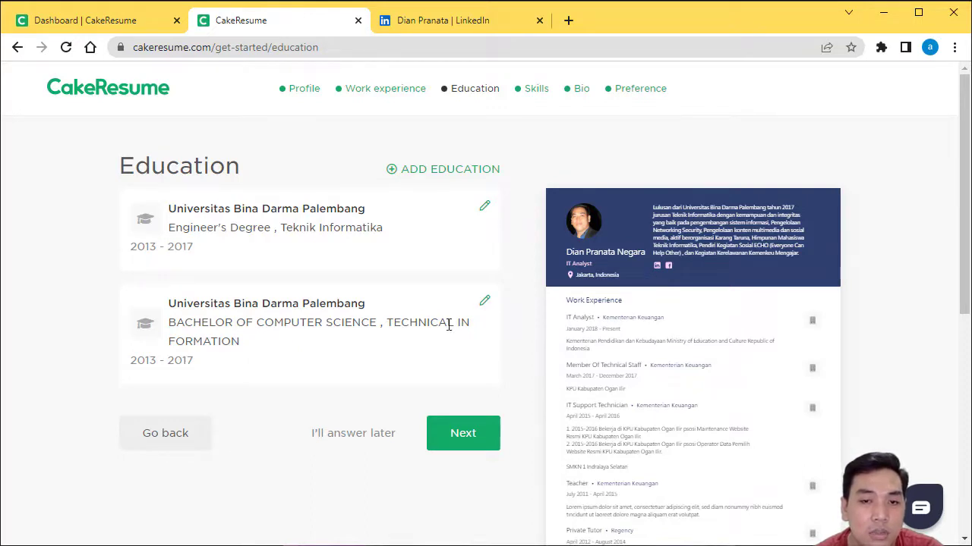
pyautogui.click(485, 302)
pyautogui.scroll(-3, 487, 365)
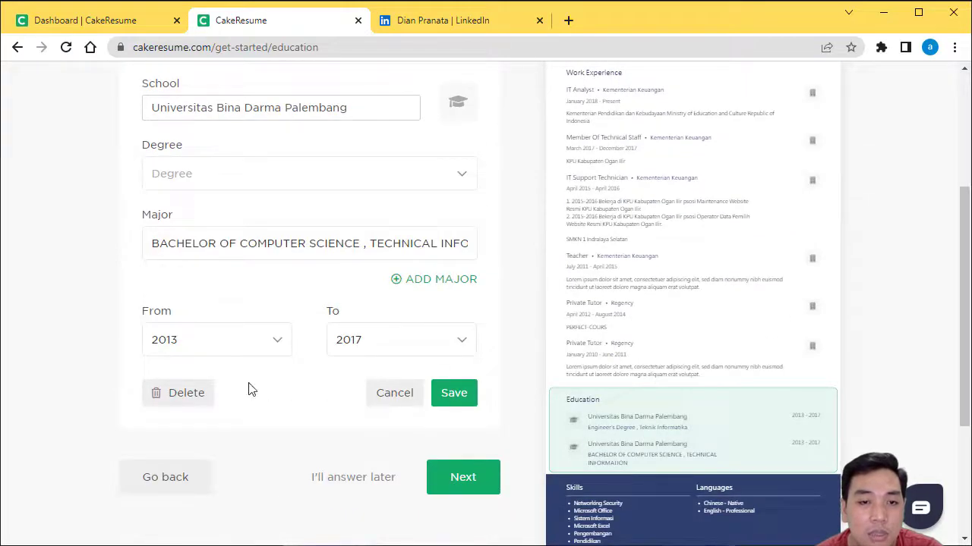
pyautogui.click(195, 402)
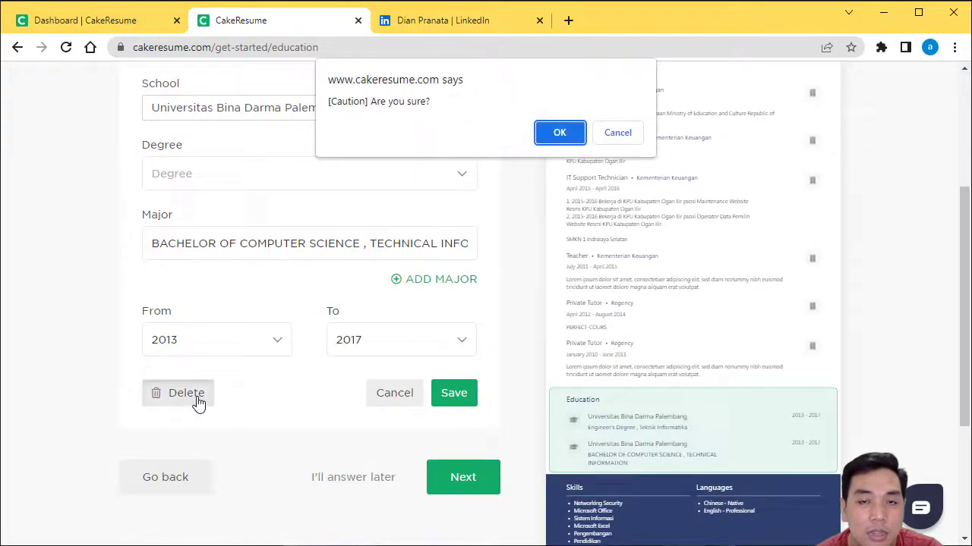
pyautogui.click(559, 133)
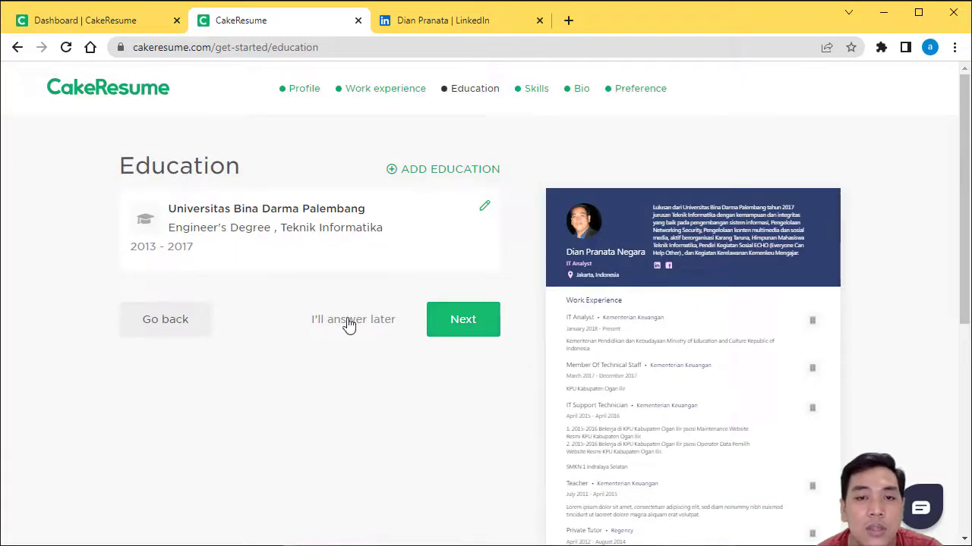
# Step: Add the suggested Microsoft Office and Microsoft Visio skills to the expertise list
pyautogui.click(354, 329)
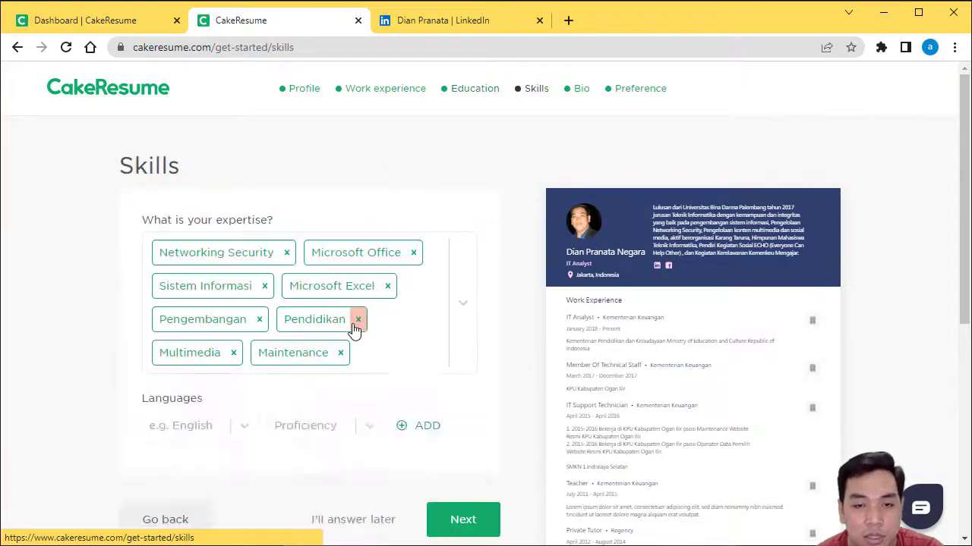
pyautogui.scroll(-1, 490, 368)
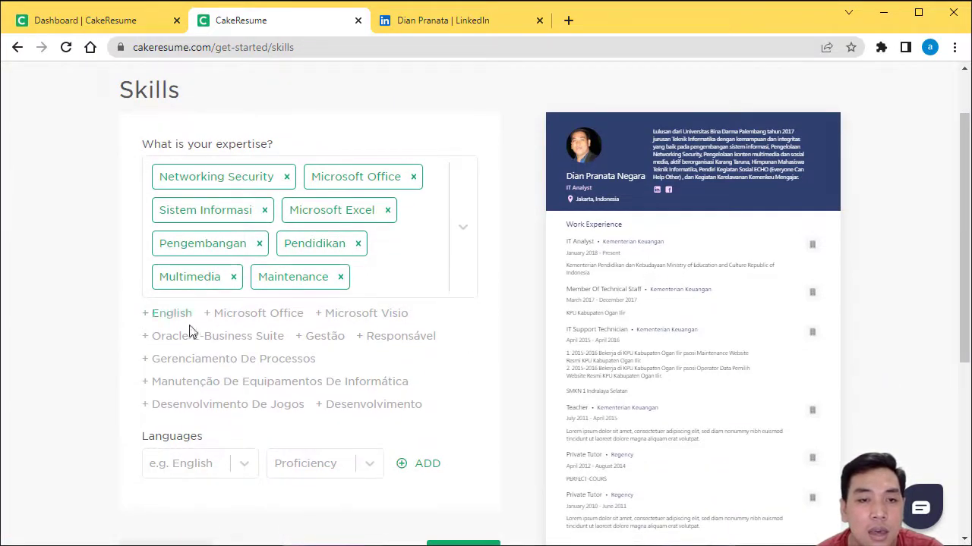
pyautogui.click(288, 322)
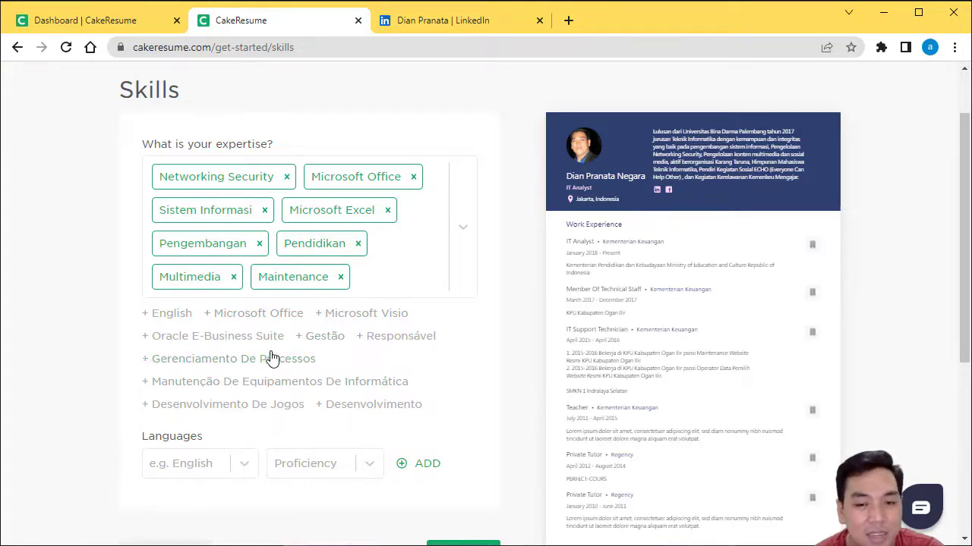
pyautogui.scroll(-1, 318, 384)
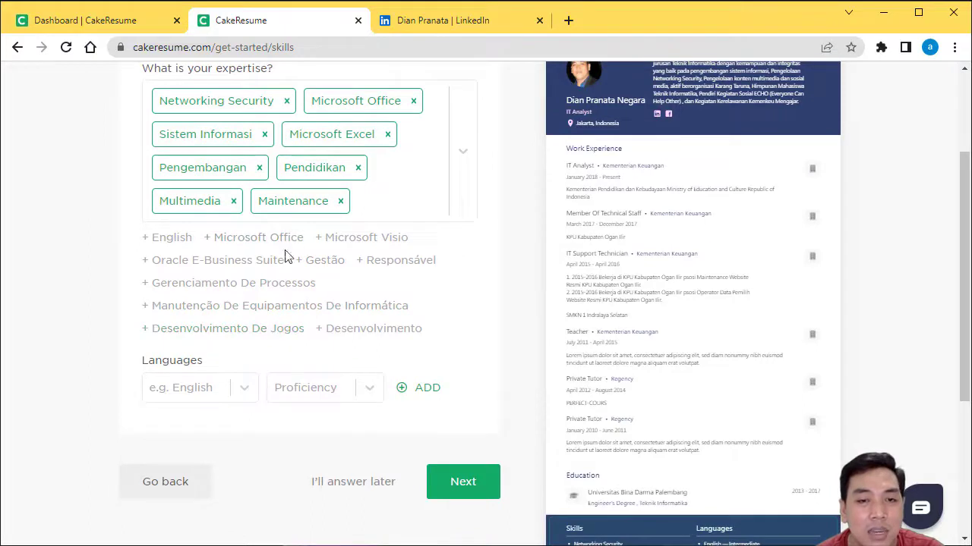
pyautogui.click(345, 244)
pyautogui.scroll(-3, 683, 470)
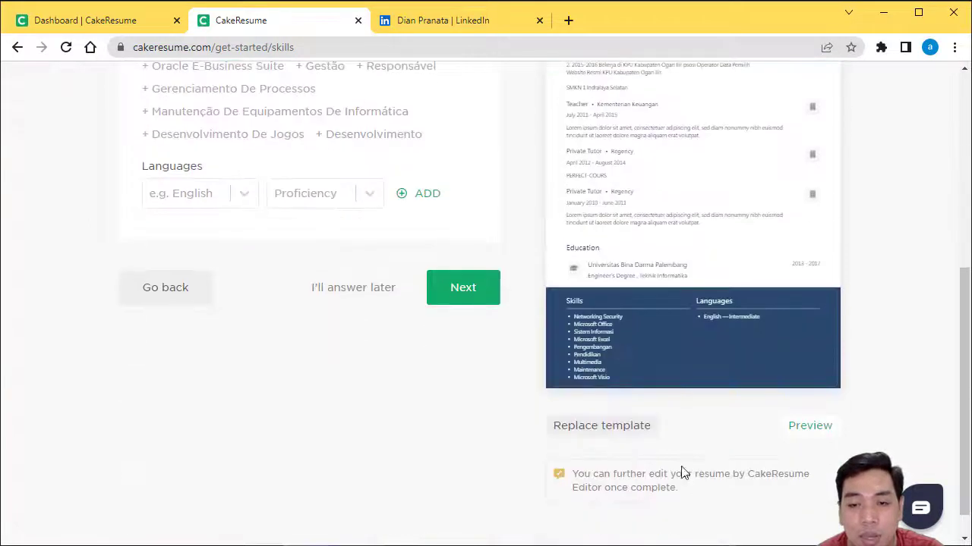
pyautogui.scroll(2, 310, 357)
pyautogui.scroll(1, 321, 386)
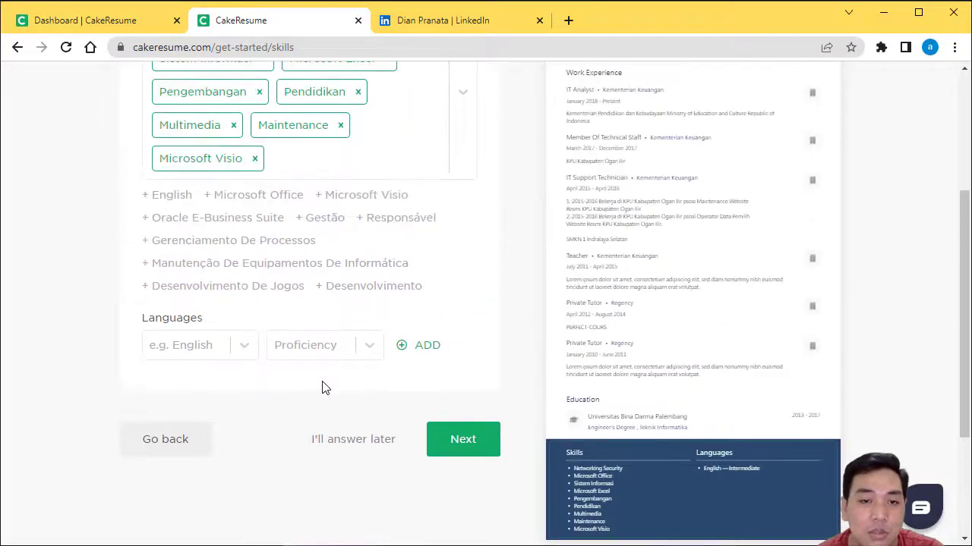
pyautogui.scroll(1, 388, 468)
pyautogui.click(463, 514)
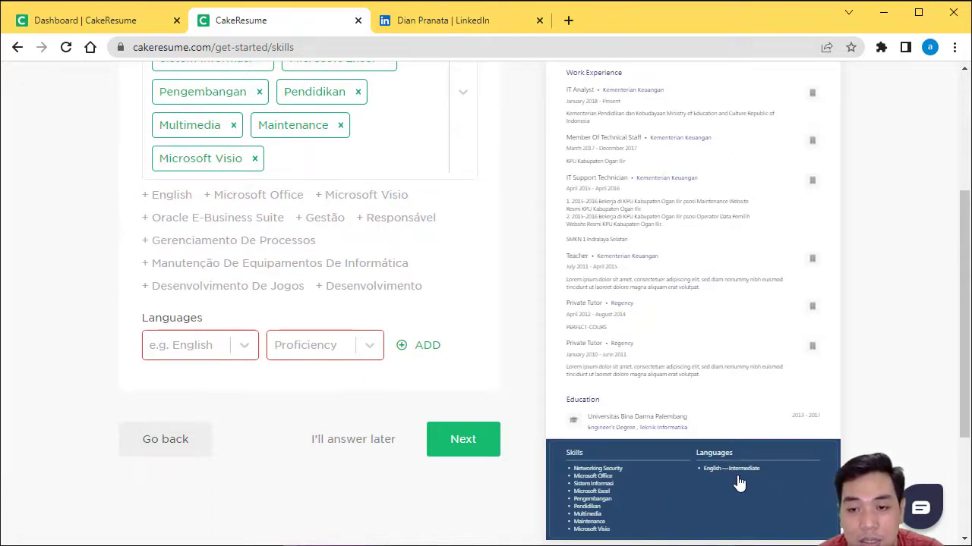
# Step: Add Chinese at Professional proficiency under Languages and submit the skills step
pyautogui.click(250, 353)
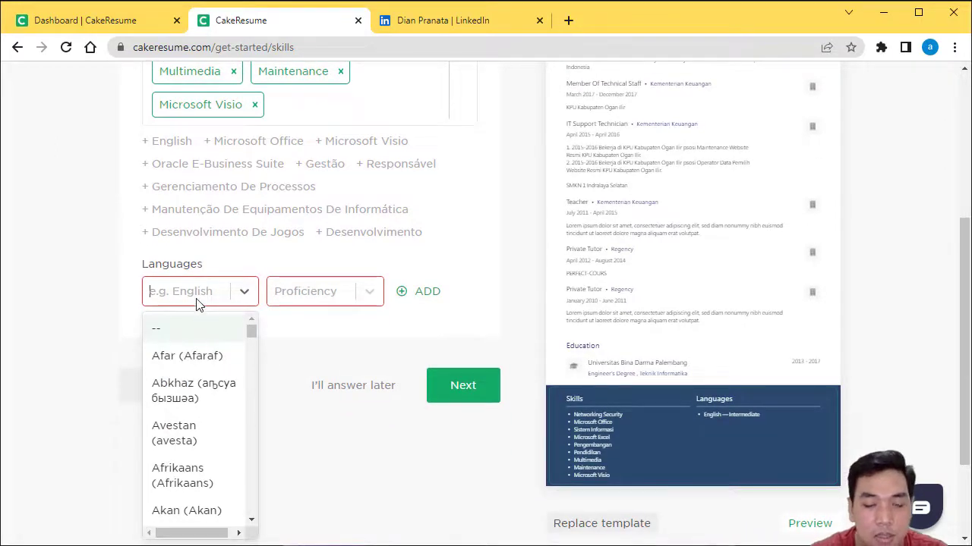
pyautogui.write('chi')
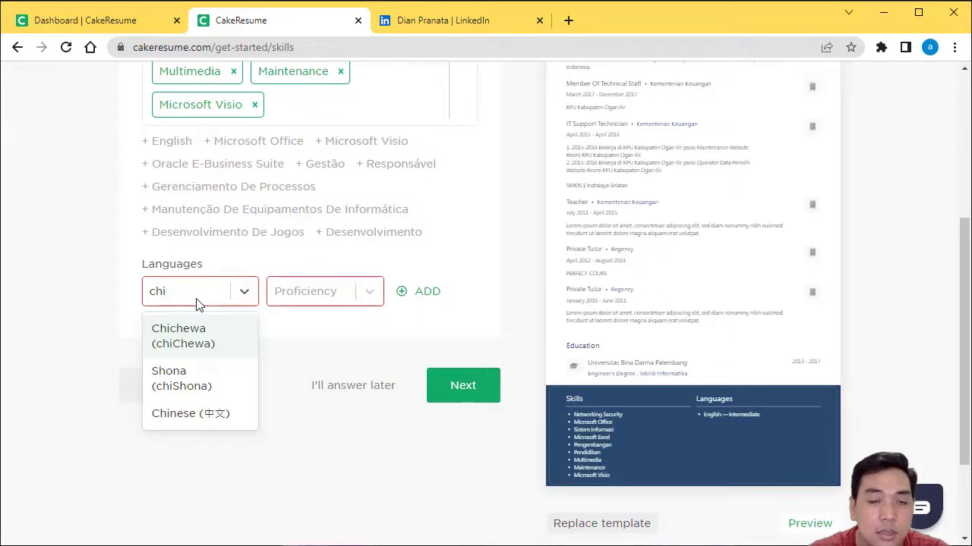
pyautogui.click(208, 419)
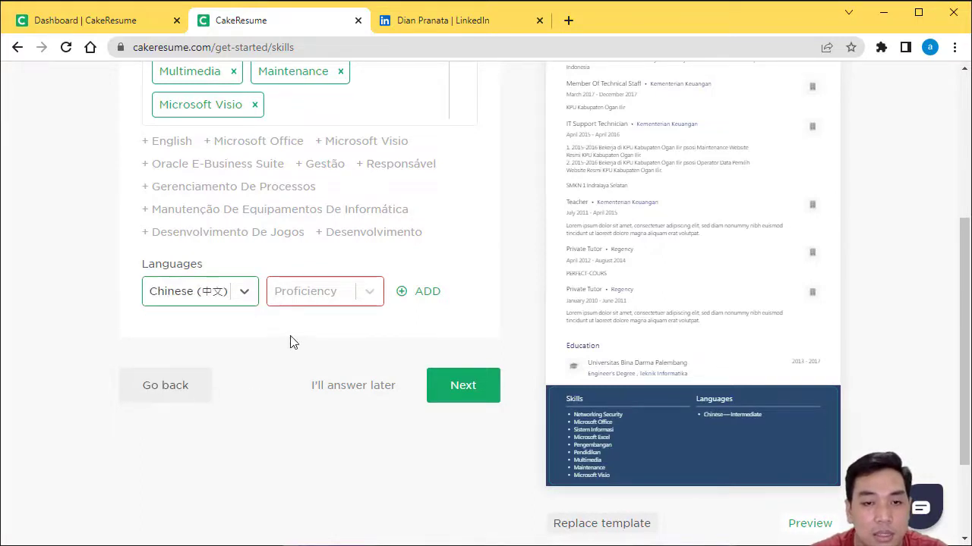
pyautogui.click(359, 301)
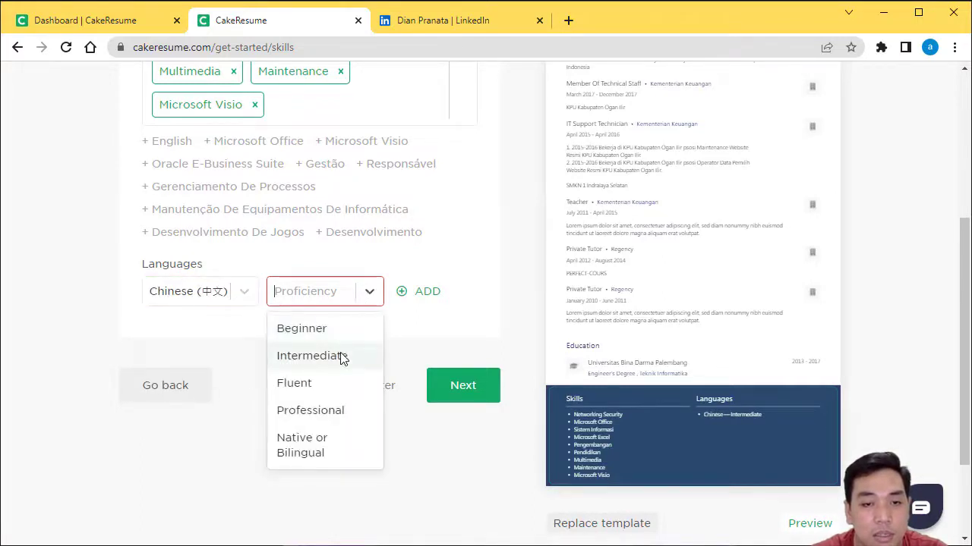
pyautogui.click(334, 410)
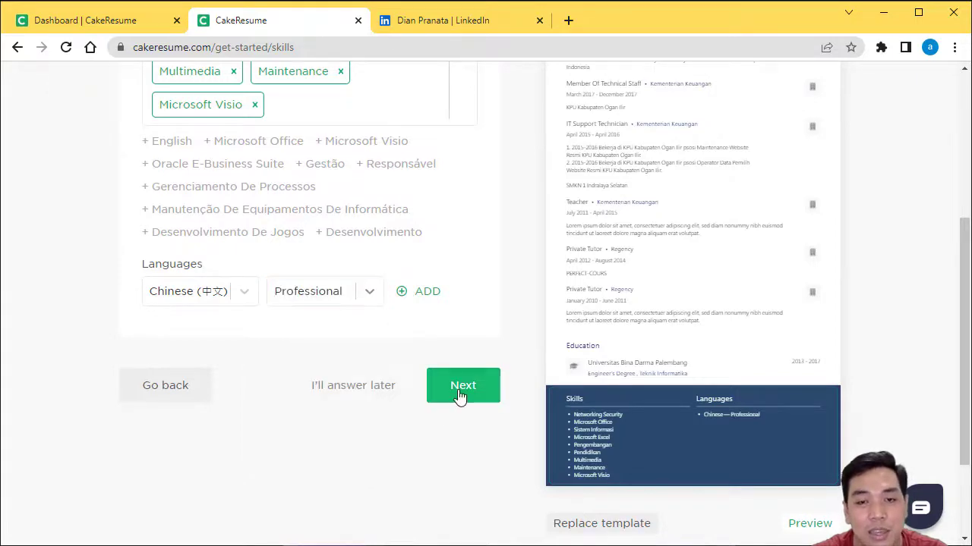
pyautogui.click(459, 396)
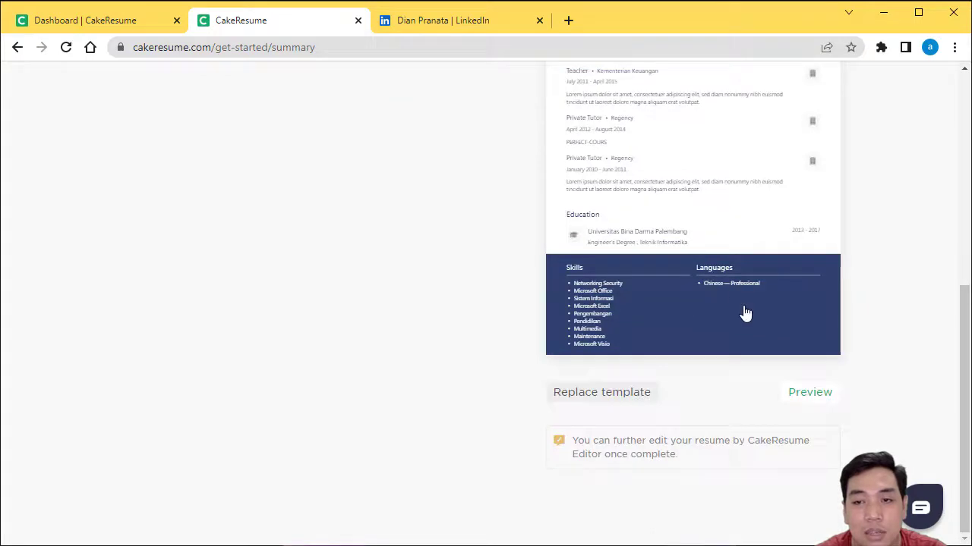
# Step: Revisit the Skills step, keep Chinese as the listed language, and skip to Summary
pyautogui.scroll(10, 742, 315)
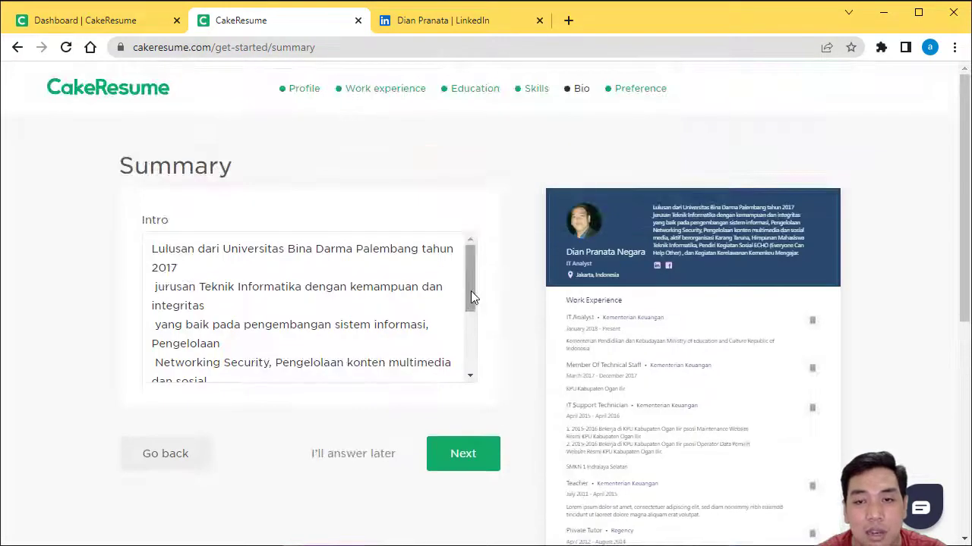
pyautogui.click(180, 454)
pyautogui.scroll(-4, 281, 439)
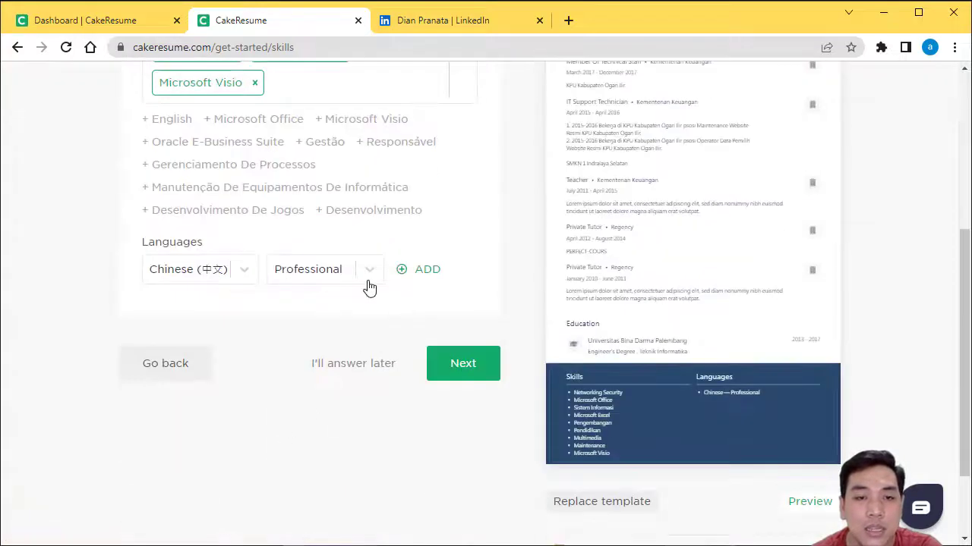
pyautogui.click(251, 271)
pyautogui.click(322, 328)
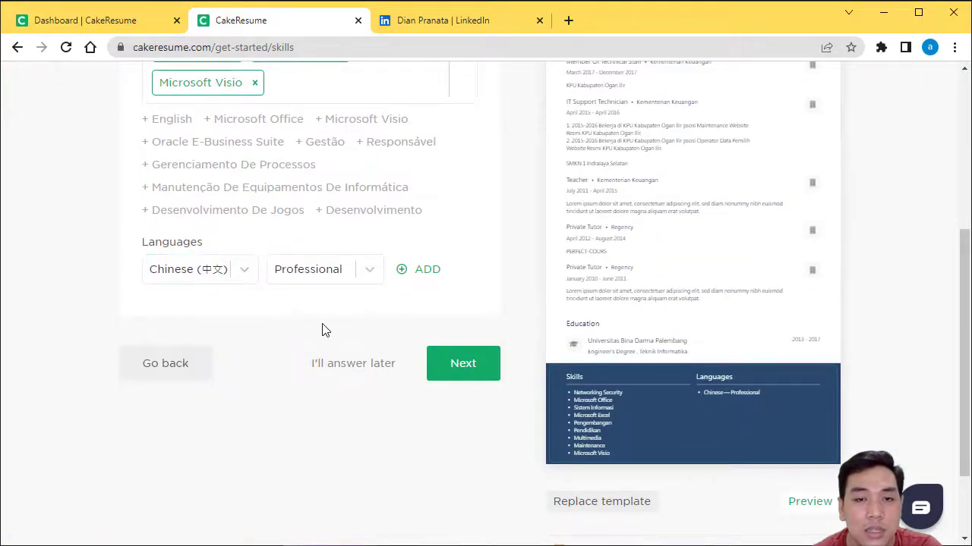
pyautogui.click(343, 365)
# Step: View the full-size résumé preview, scroll through it, and close it
pyautogui.scroll(-4, 662, 333)
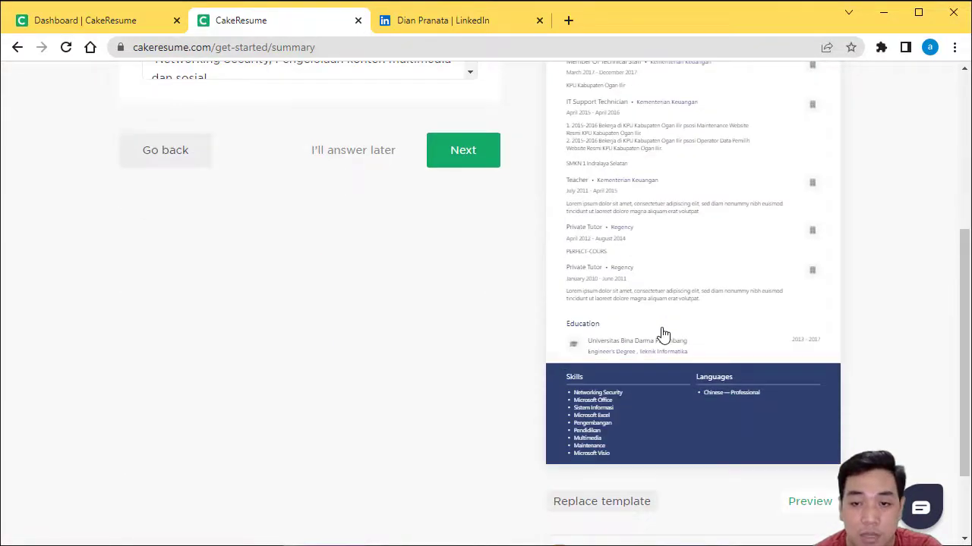
pyautogui.click(704, 400)
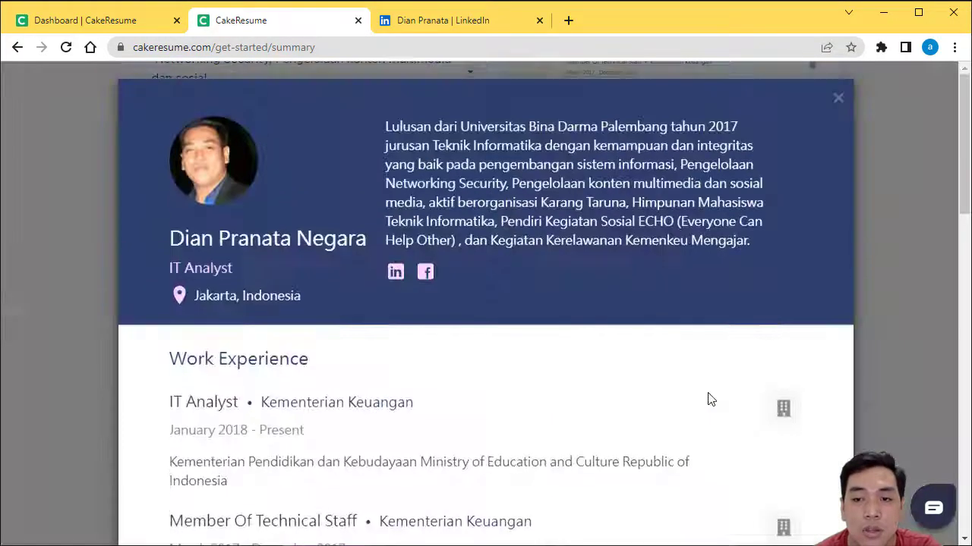
pyautogui.scroll(-1, 735, 321)
pyautogui.scroll(-10, 734, 321)
pyautogui.scroll(-4, 730, 321)
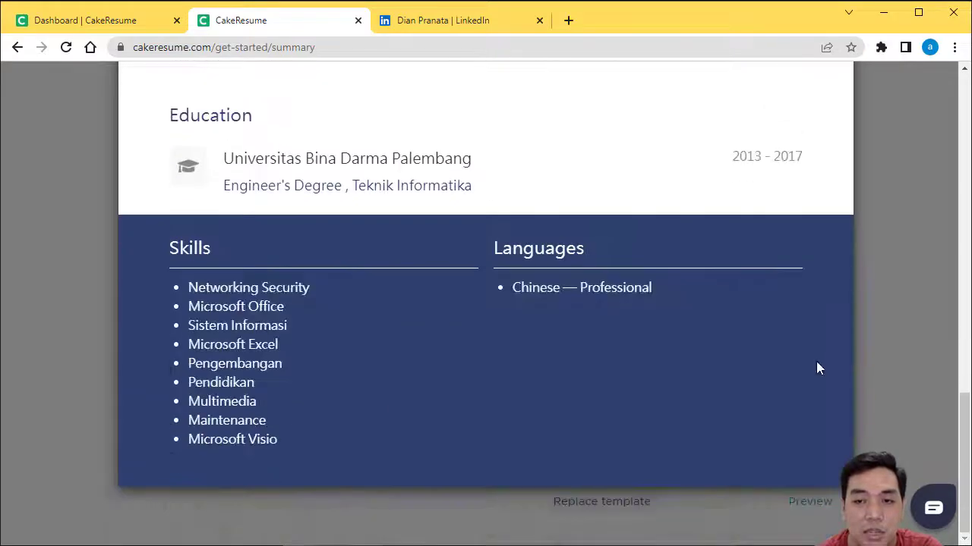
pyautogui.click(899, 300)
# Step: Leave the Summary intro text unchanged and skip on to Job Preferences
pyautogui.scroll(3, 401, 318)
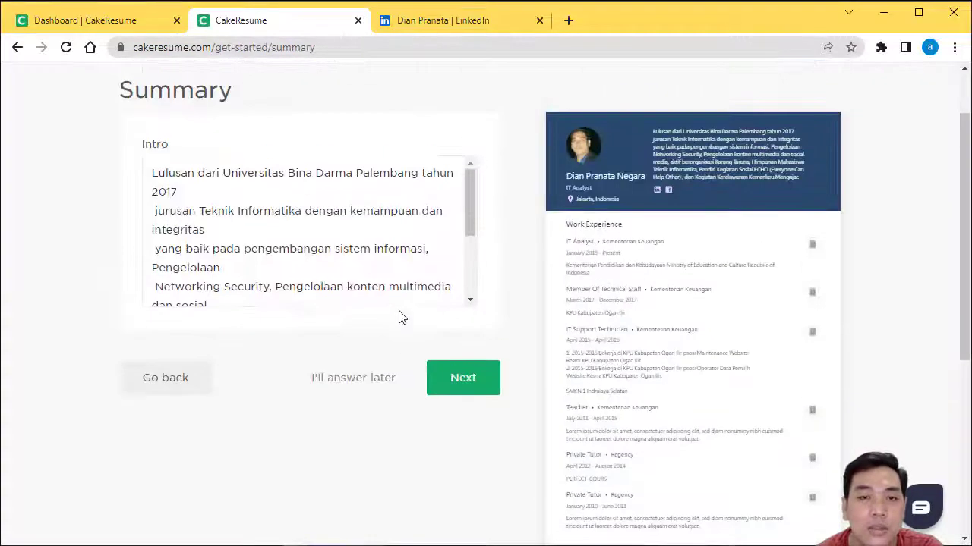
pyautogui.scroll(-3, 241, 232)
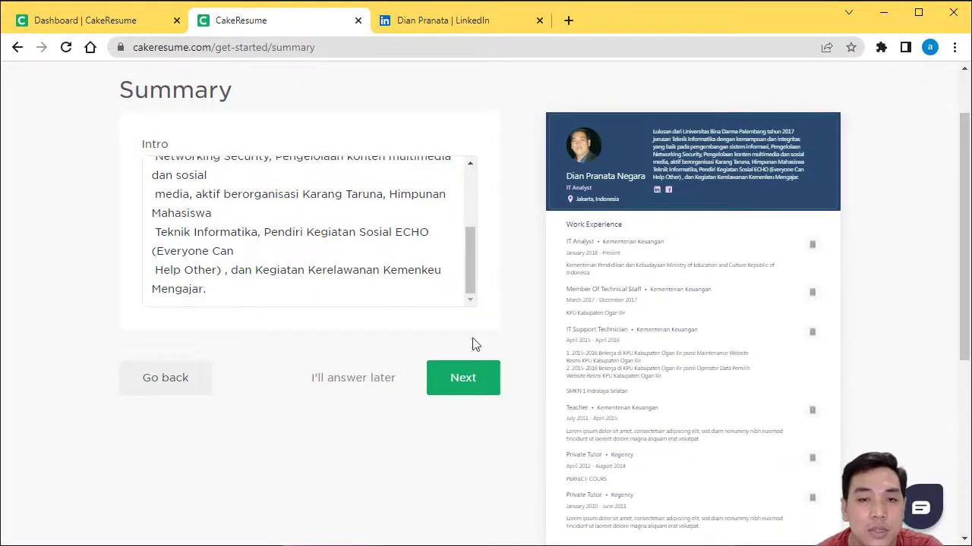
pyautogui.scroll(1, 322, 270)
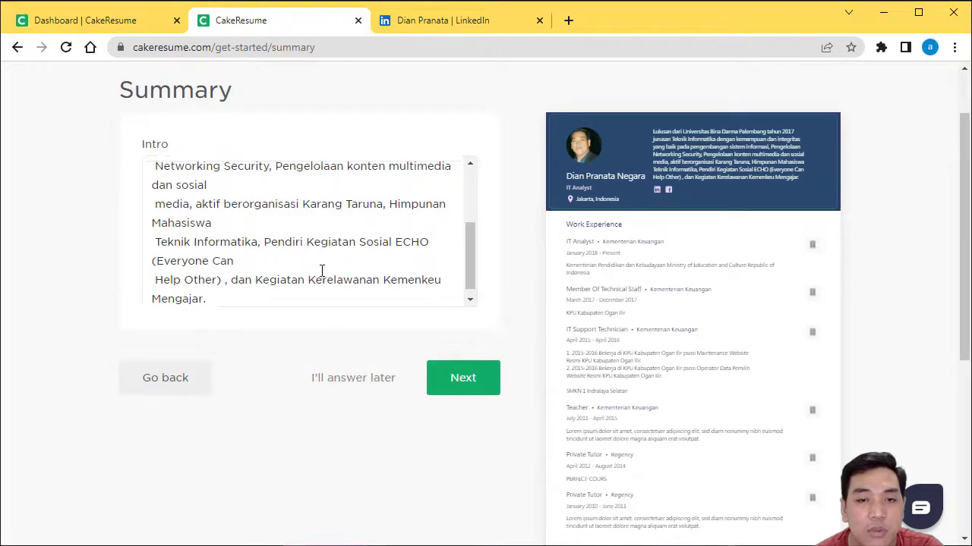
pyautogui.scroll(3, 322, 271)
pyautogui.scroll(1, 266, 206)
pyautogui.click(261, 295)
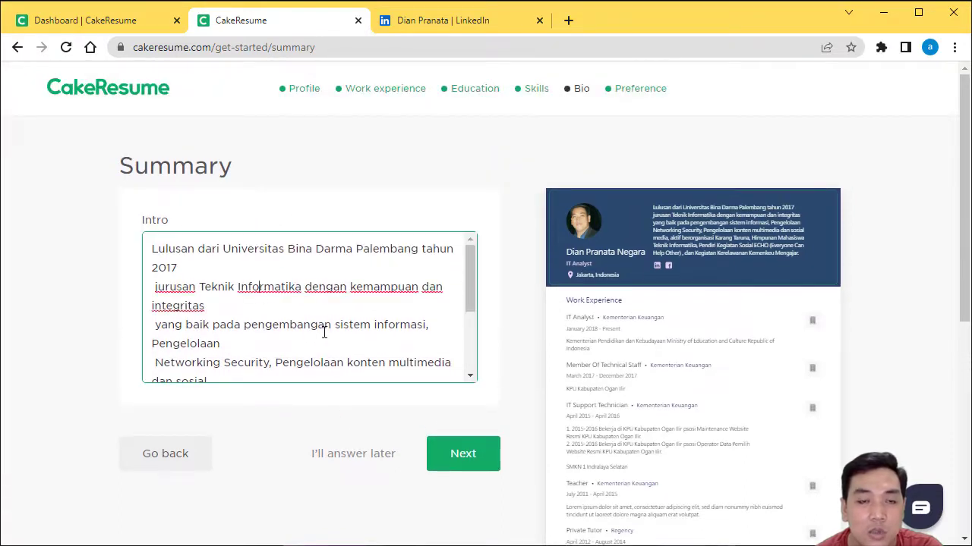
pyautogui.scroll(-3, 327, 356)
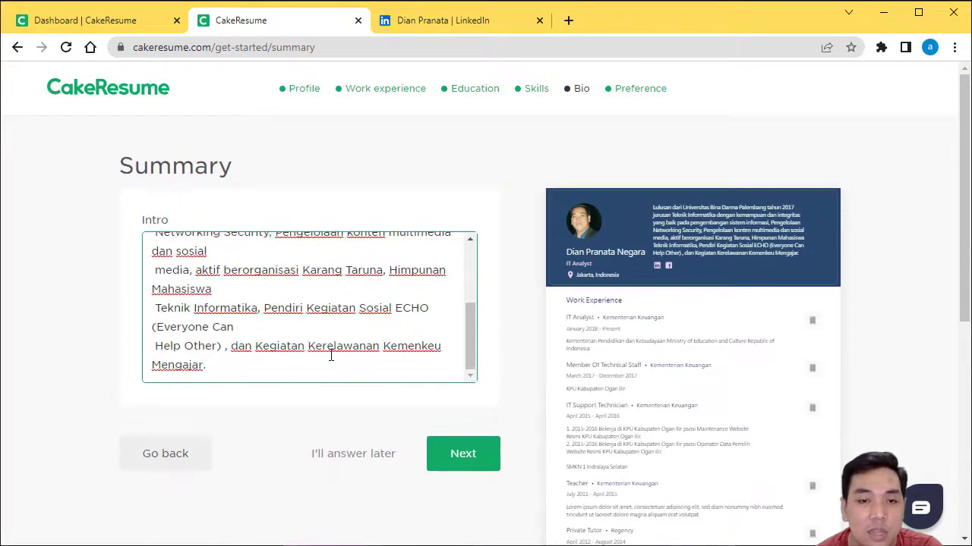
pyautogui.click(369, 456)
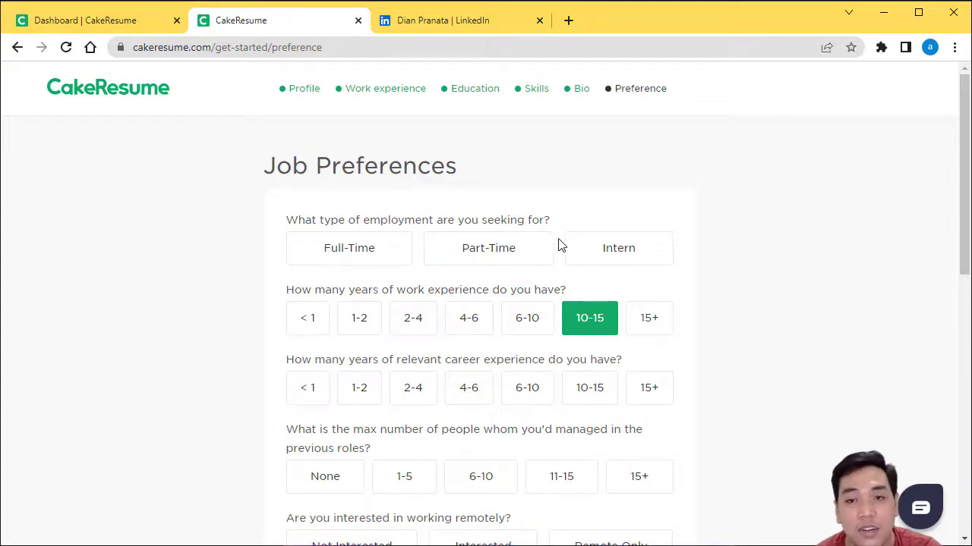
# Step: Mark Full-Time, 6-10 years of work experience, 4-6 relevant years, and None managed
pyautogui.click(371, 259)
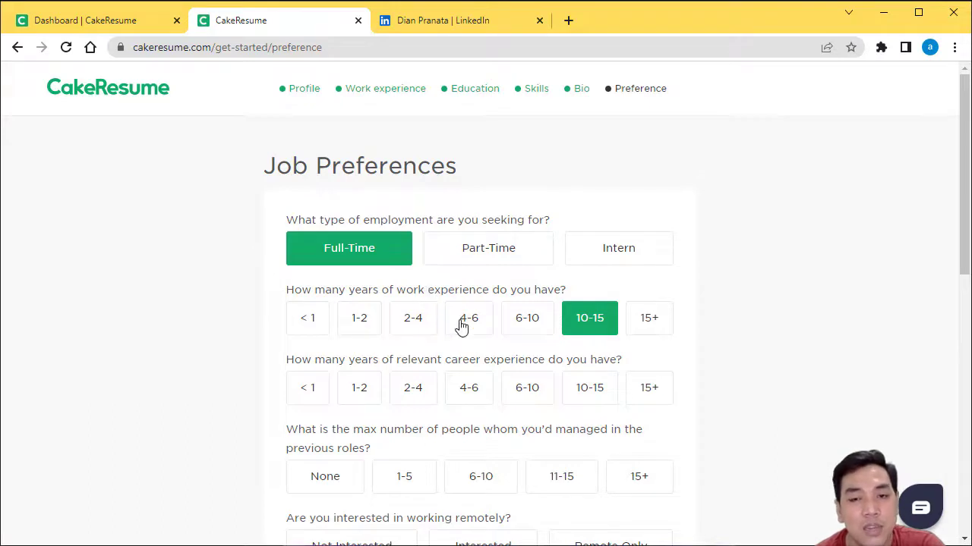
pyautogui.click(528, 322)
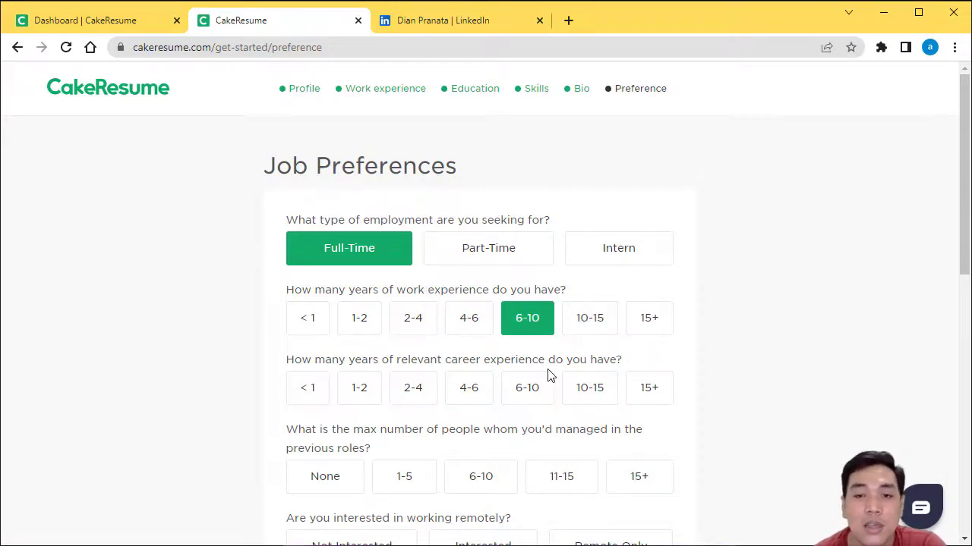
pyautogui.click(466, 389)
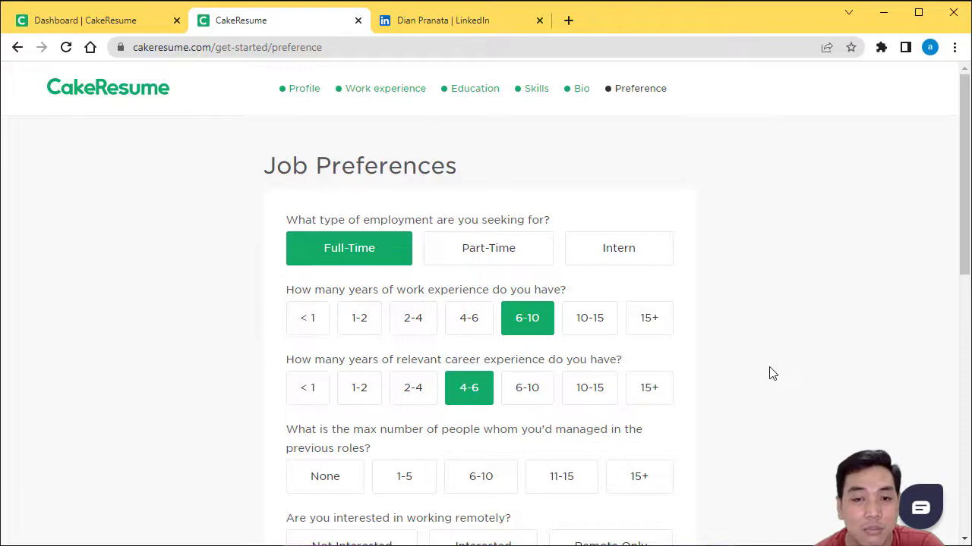
pyautogui.scroll(-1, 771, 374)
pyautogui.scroll(-1, 771, 373)
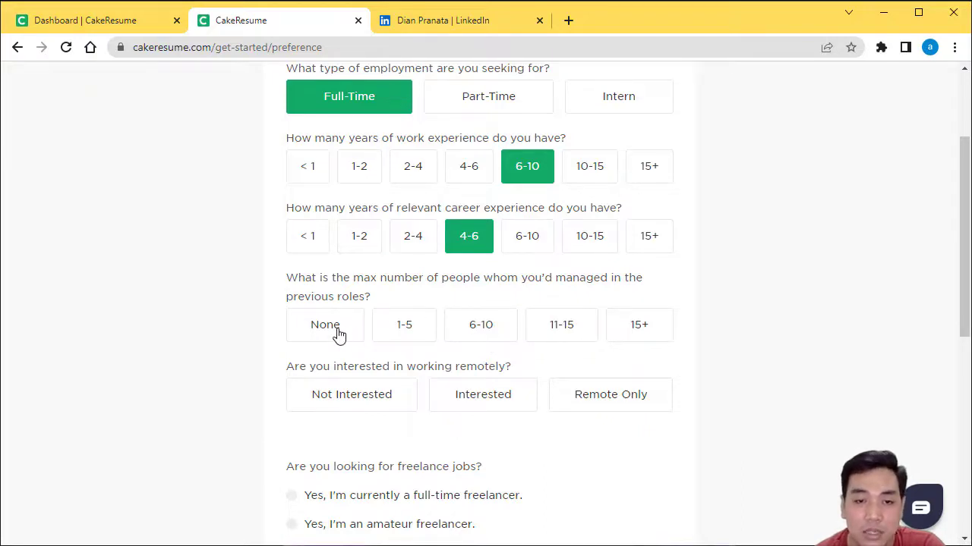
pyautogui.click(338, 332)
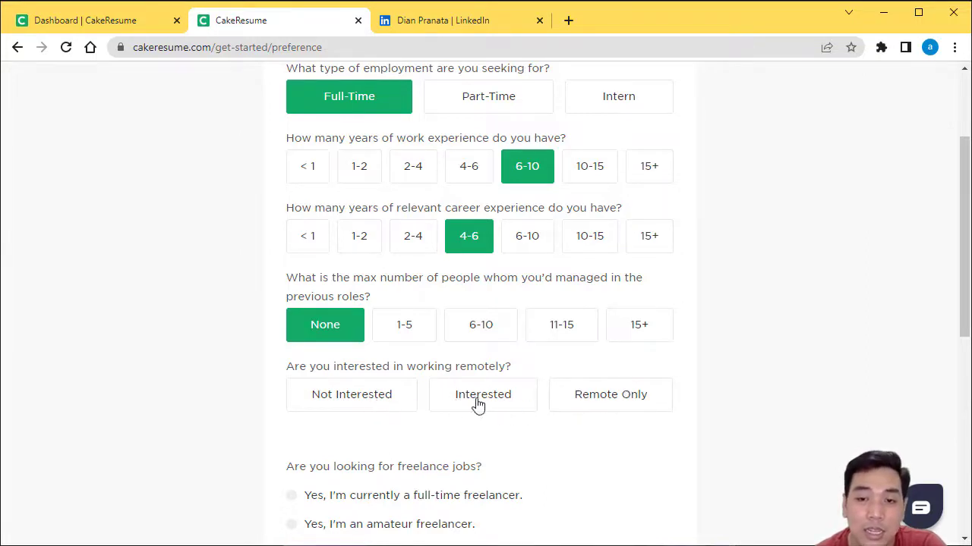
# Step: Pick Remote Only, No for freelance jobs, Open to opportunities, and click Done
pyautogui.scroll(-2, 482, 438)
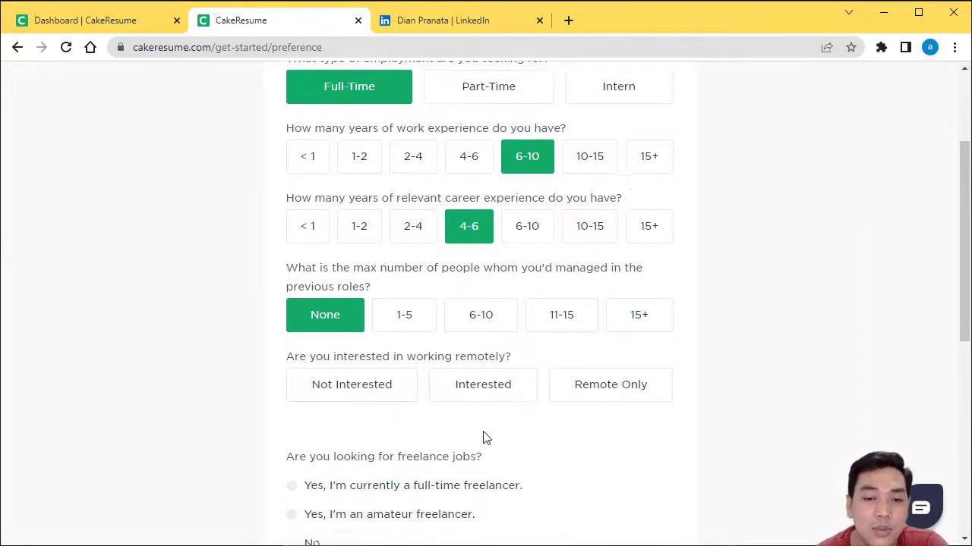
pyautogui.click(596, 245)
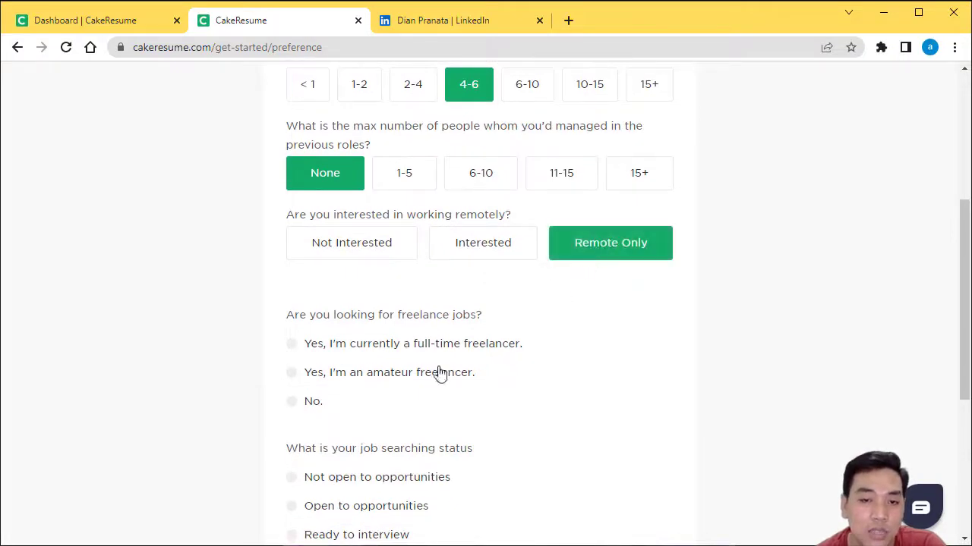
pyautogui.moveTo(372, 319); pyautogui.dragTo(483, 316)
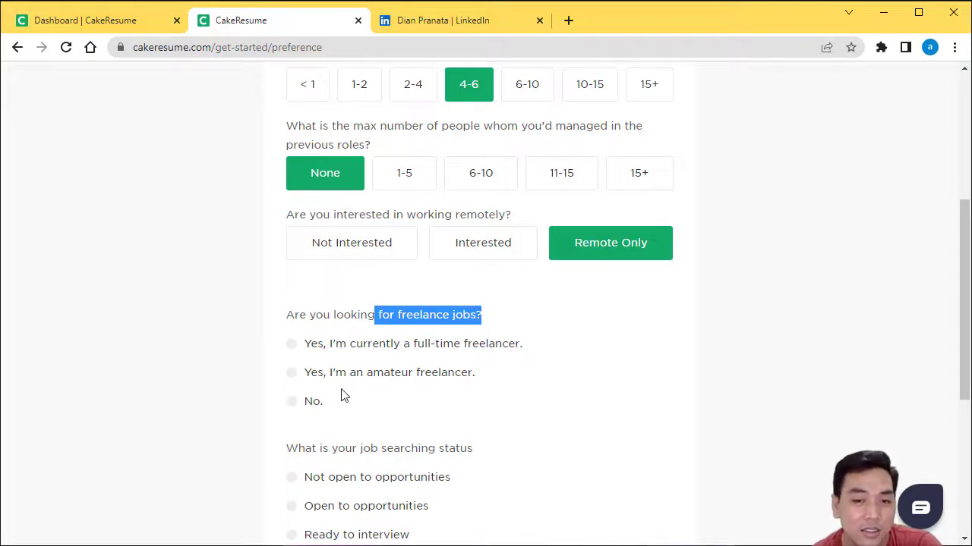
pyautogui.click(308, 403)
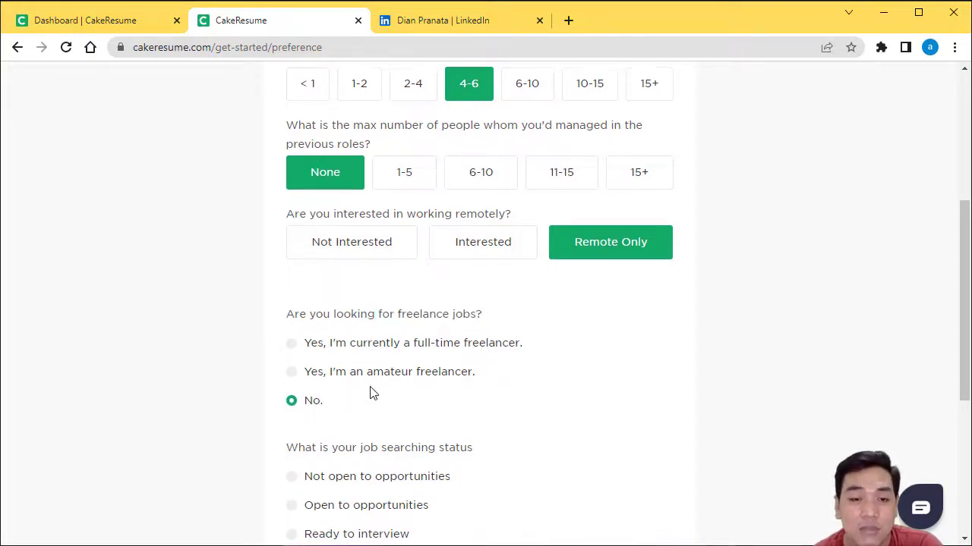
pyautogui.scroll(-2, 372, 393)
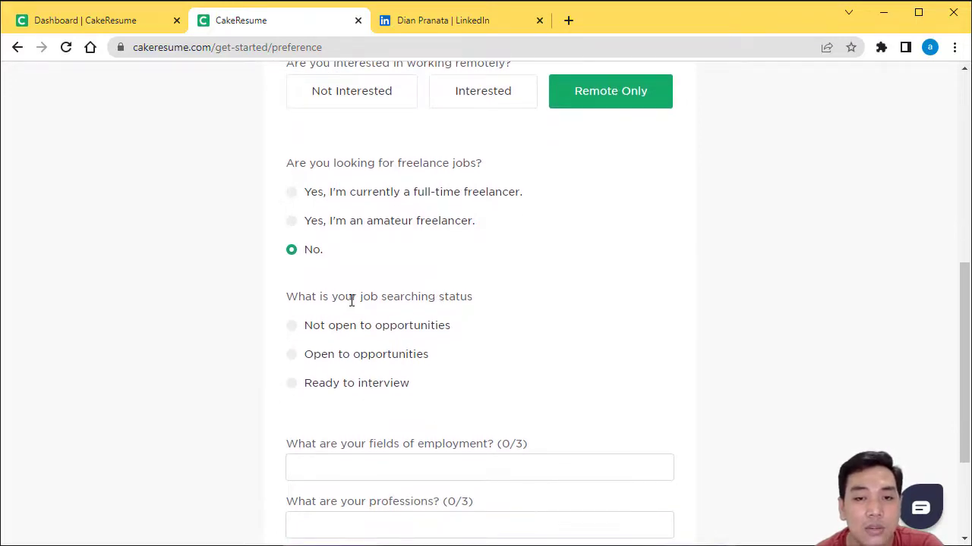
pyautogui.moveTo(352, 300); pyautogui.dragTo(455, 298)
pyautogui.click(502, 321)
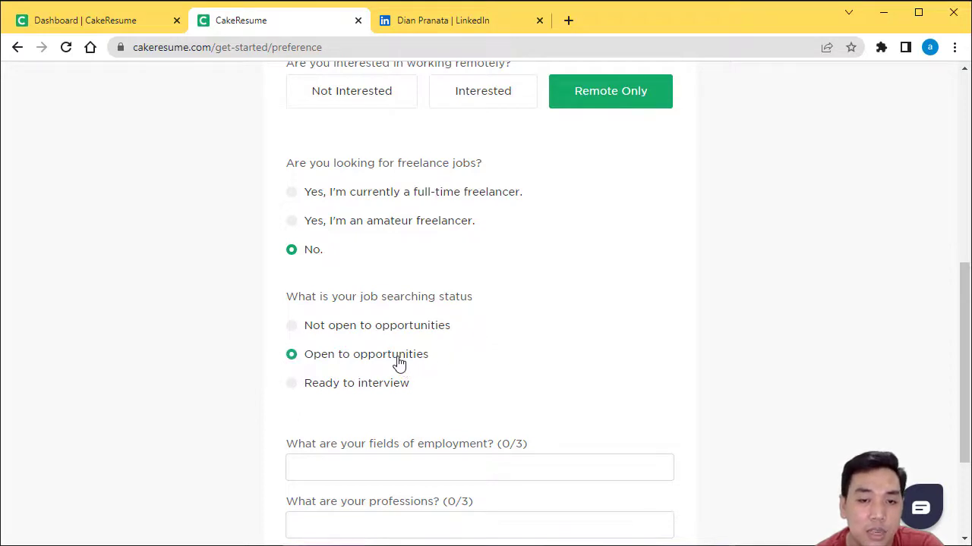
pyautogui.scroll(-3, 524, 429)
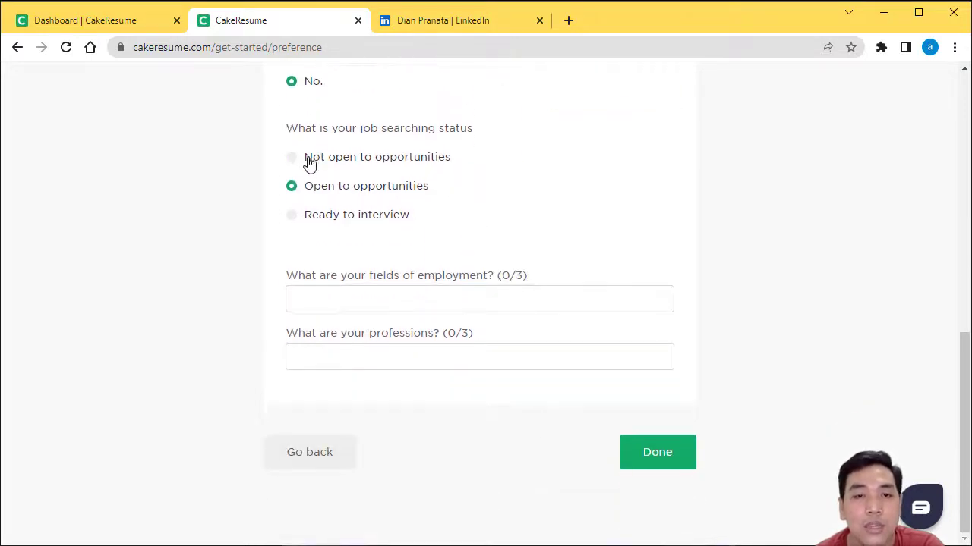
pyautogui.click(645, 461)
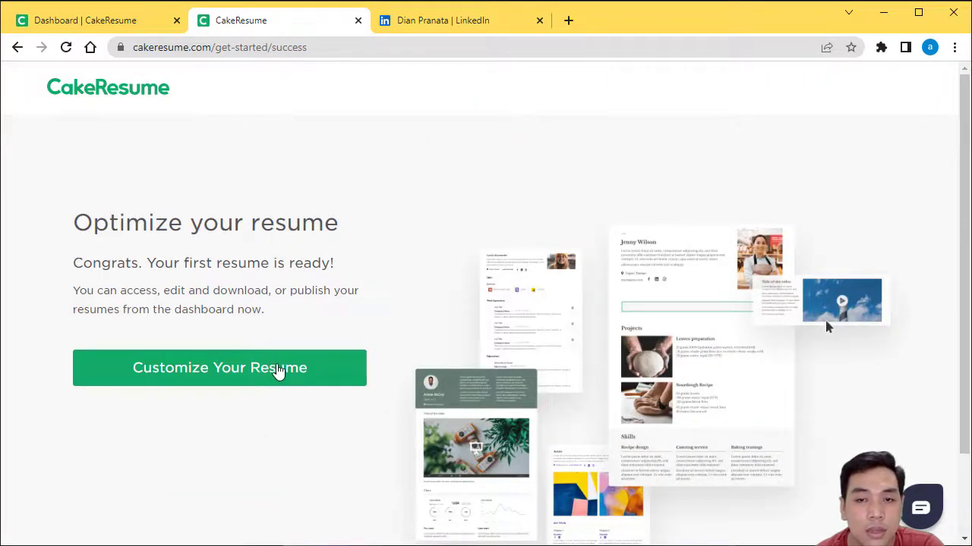
# Step: Continue via Customize Your Resume and open the My CakeResume card with View
pyautogui.scroll(-2, 380, 356)
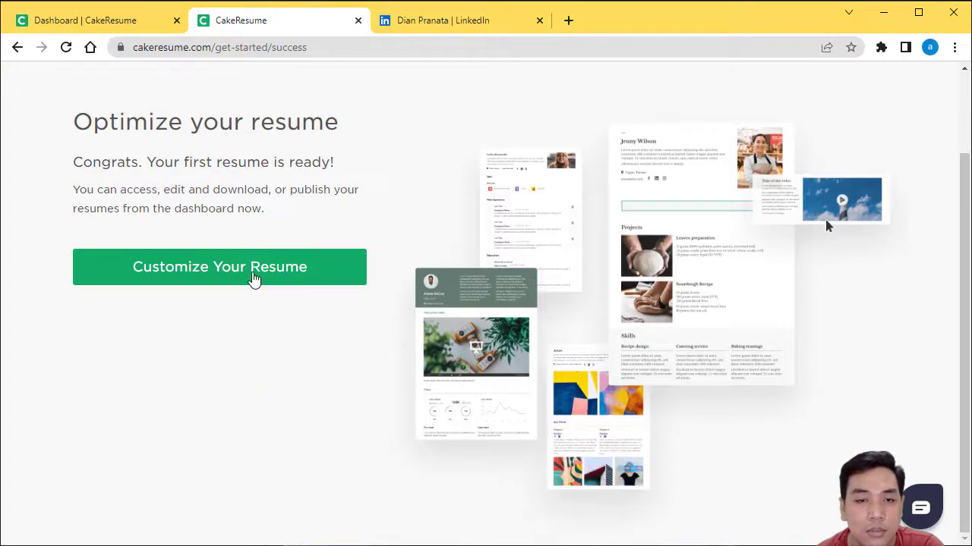
pyautogui.click(253, 278)
pyautogui.scroll(-3, 435, 281)
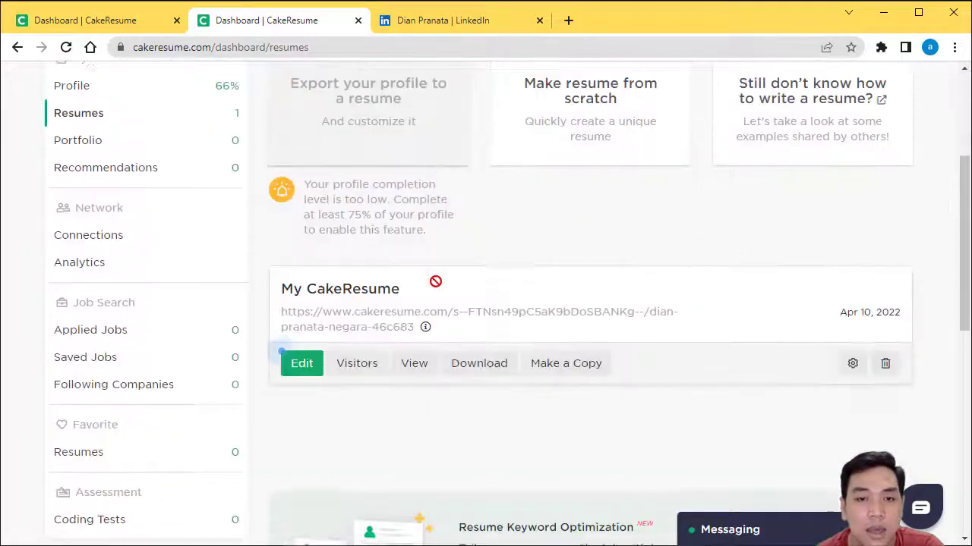
pyautogui.click(425, 361)
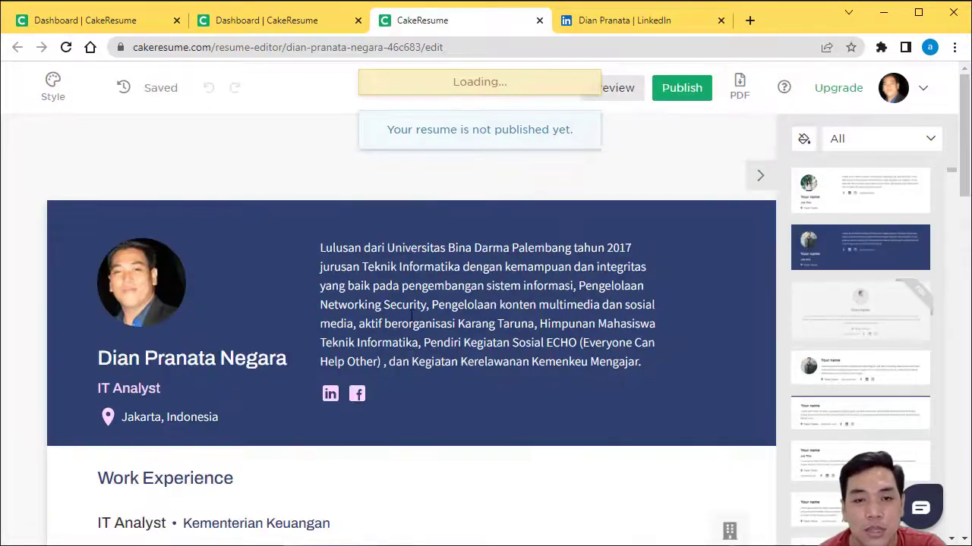
# Step: Delete the 2010–2011 Private Tutor block from the resume
pyautogui.scroll(-2, 412, 315)
pyautogui.scroll(-2, 412, 315)
pyautogui.scroll(-5, 411, 315)
pyautogui.scroll(-3, 410, 319)
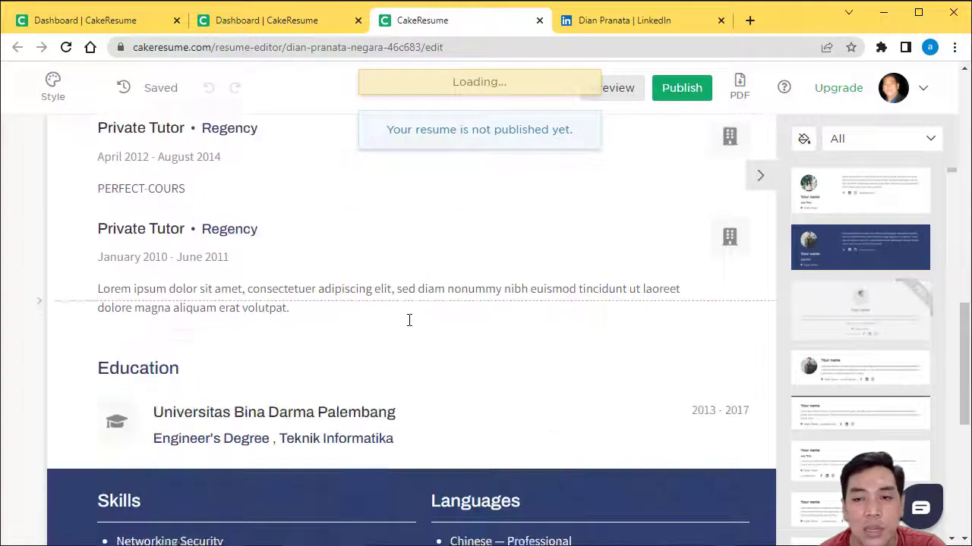
pyautogui.scroll(-3, 409, 320)
pyautogui.scroll(2, 409, 320)
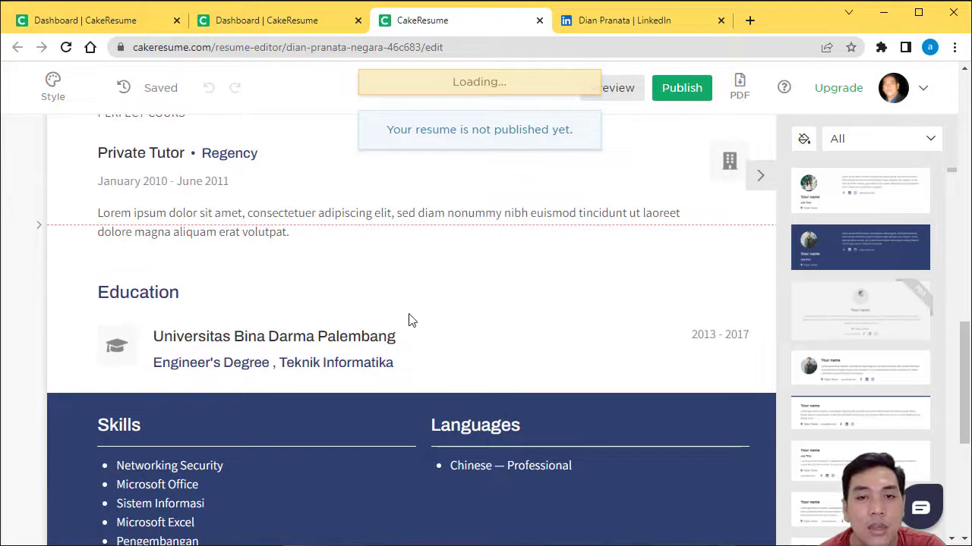
pyautogui.scroll(1, 408, 319)
pyautogui.scroll(1, 408, 315)
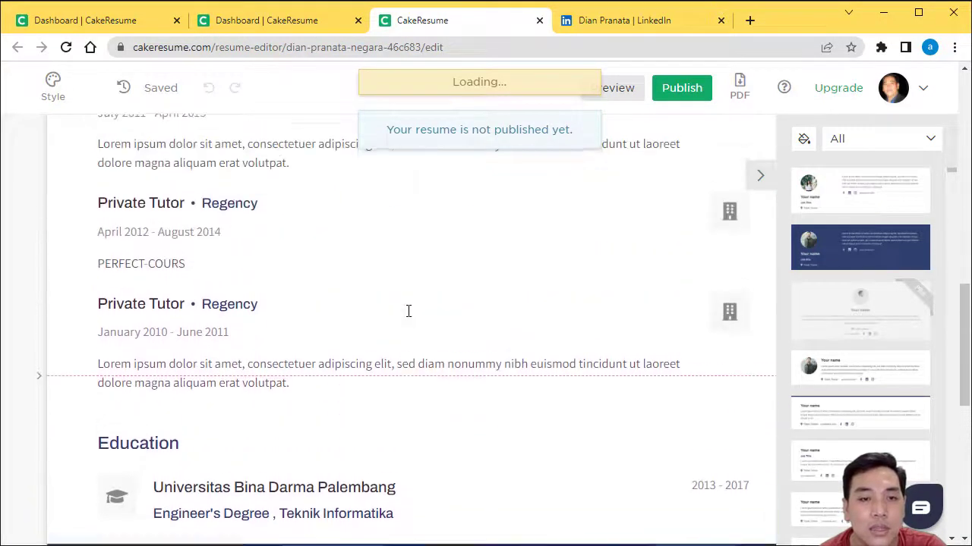
pyautogui.click(184, 365)
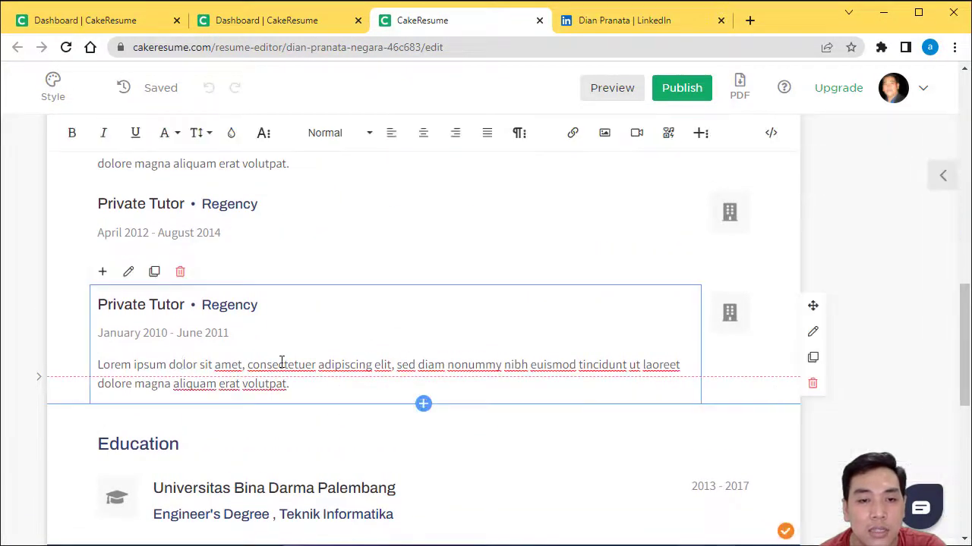
pyautogui.click(179, 272)
pyautogui.click(526, 222)
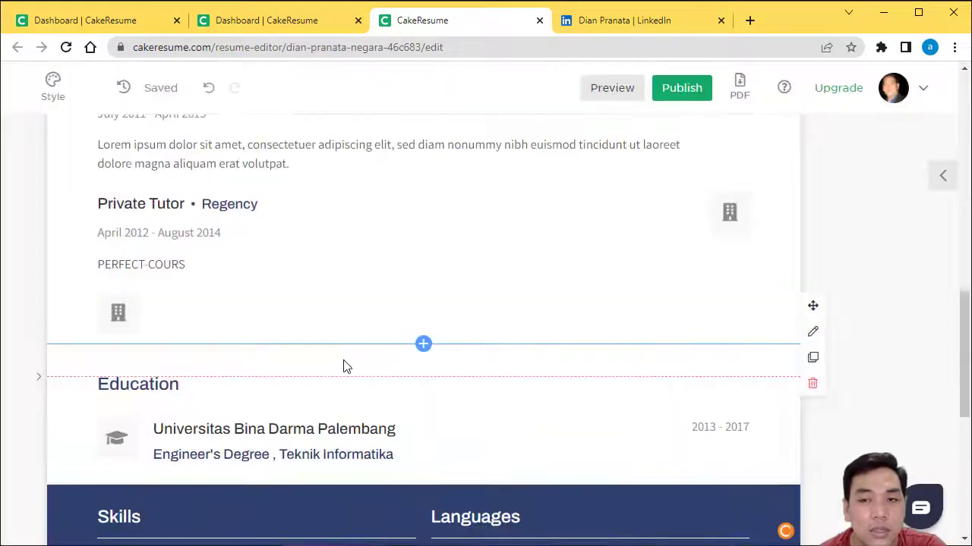
# Step: Delete the leftover empty block and the old Skills block, then open the block gallery below Languages
pyautogui.click(113, 326)
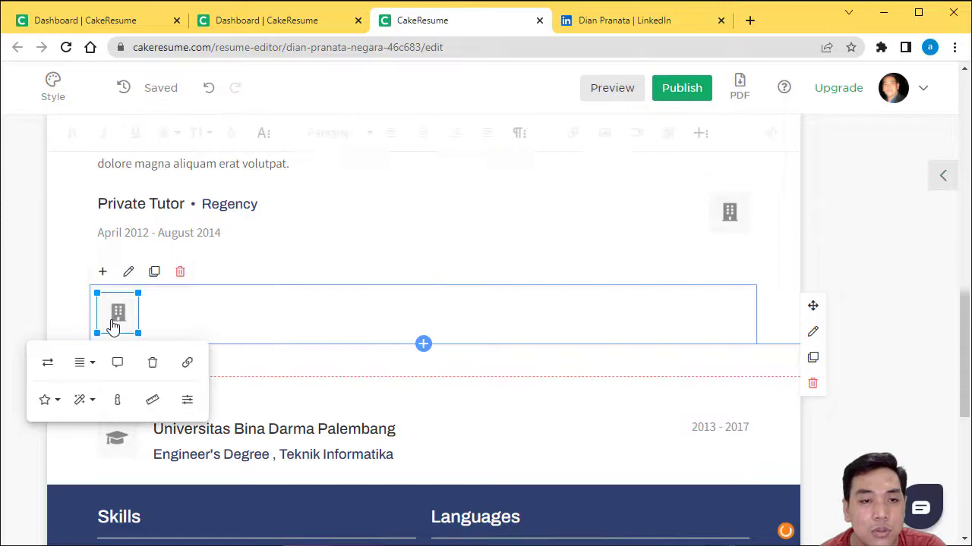
pyautogui.click(180, 272)
pyautogui.click(523, 225)
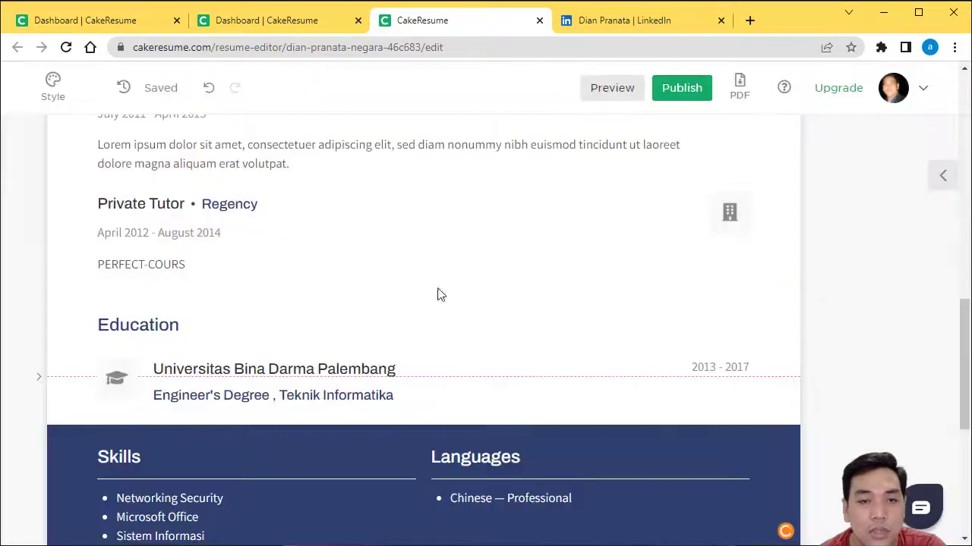
pyautogui.scroll(-2, 281, 347)
pyautogui.scroll(-2, 281, 347)
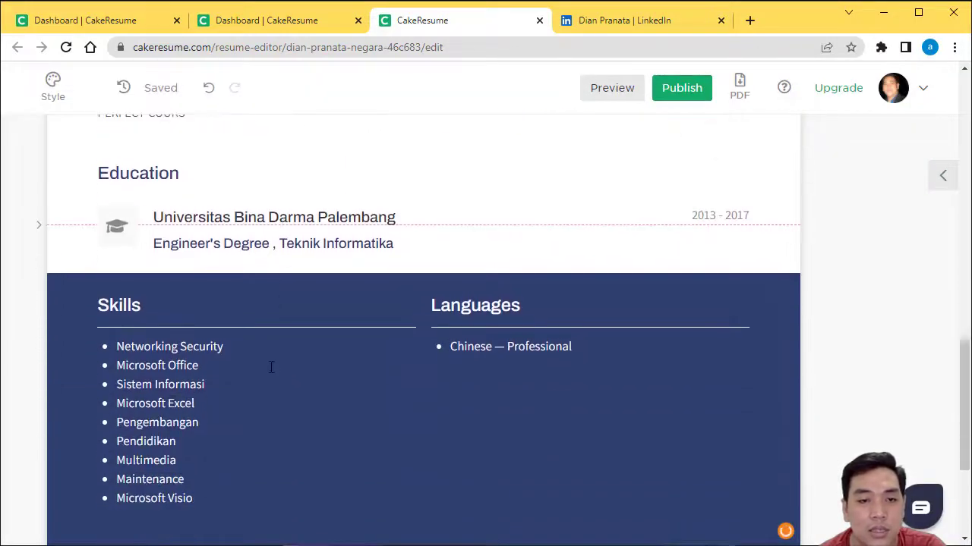
pyautogui.click(135, 308)
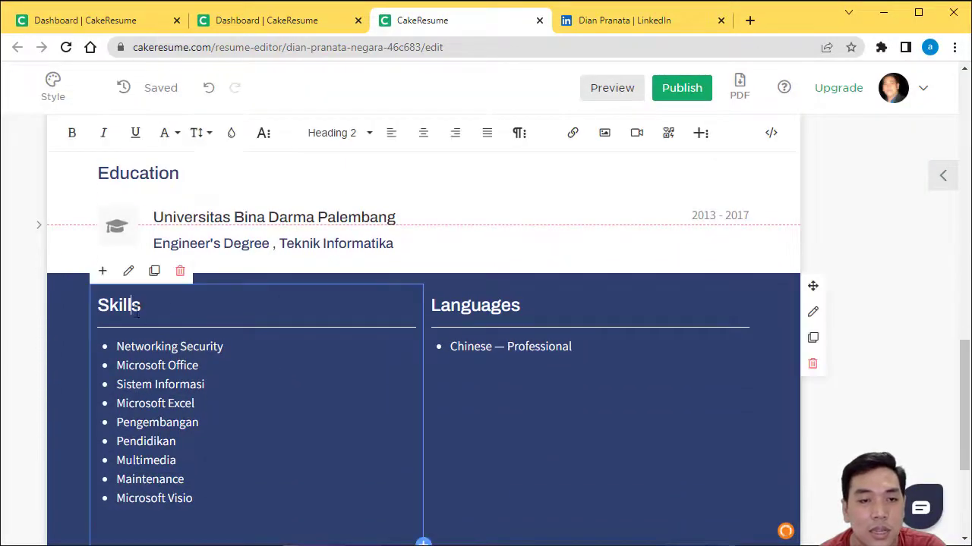
pyautogui.click(180, 271)
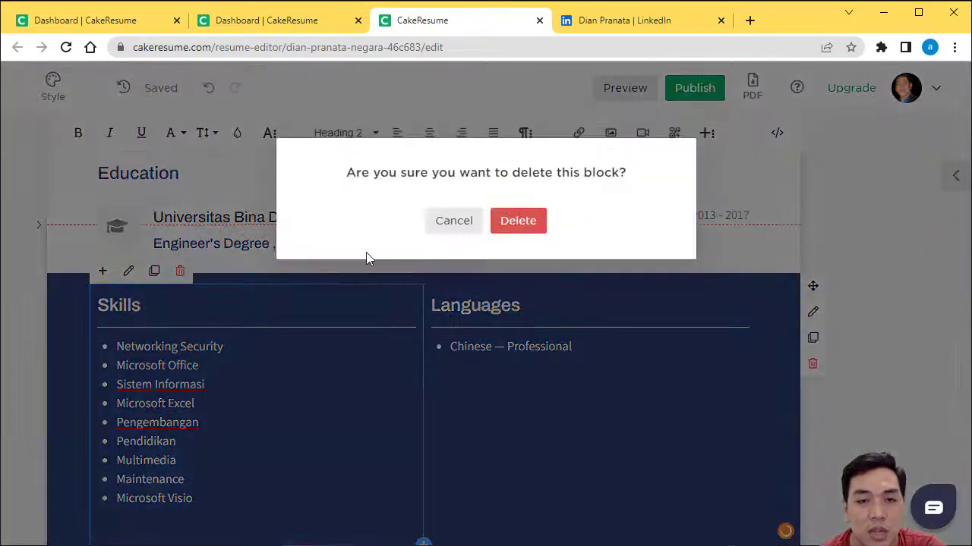
pyautogui.click(530, 222)
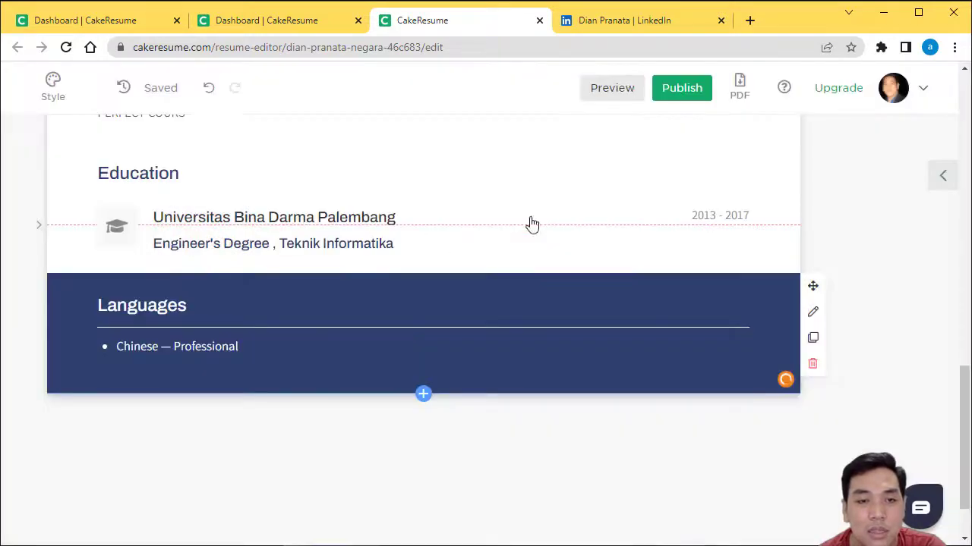
pyautogui.click(423, 393)
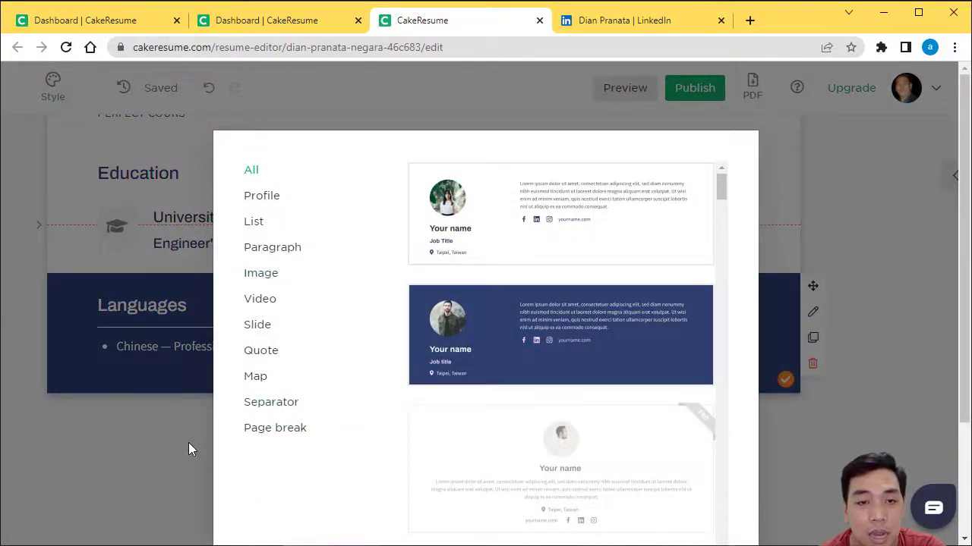
# Step: Insert a Skills template section from the side panel and move Languages below Design Tools
pyautogui.click(164, 448)
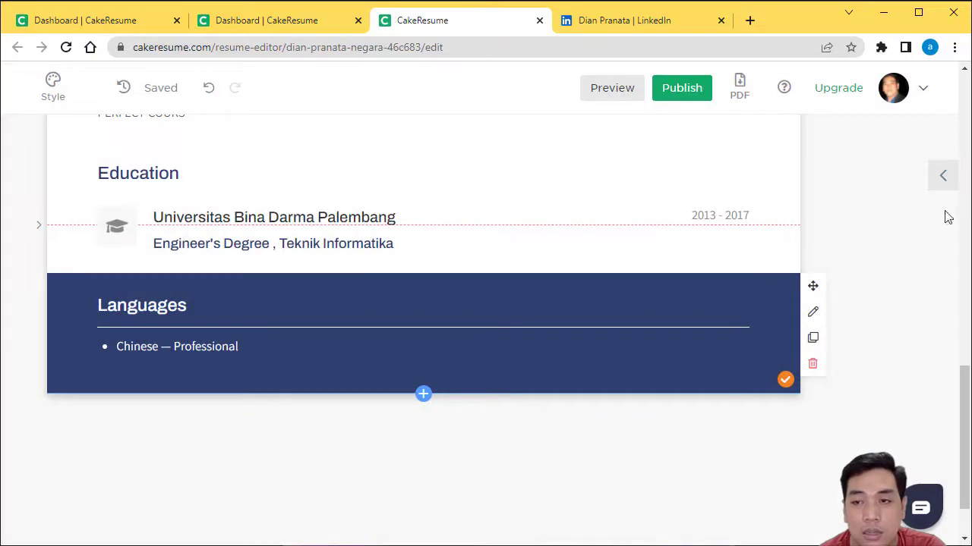
pyautogui.click(950, 188)
pyautogui.scroll(-3, 857, 373)
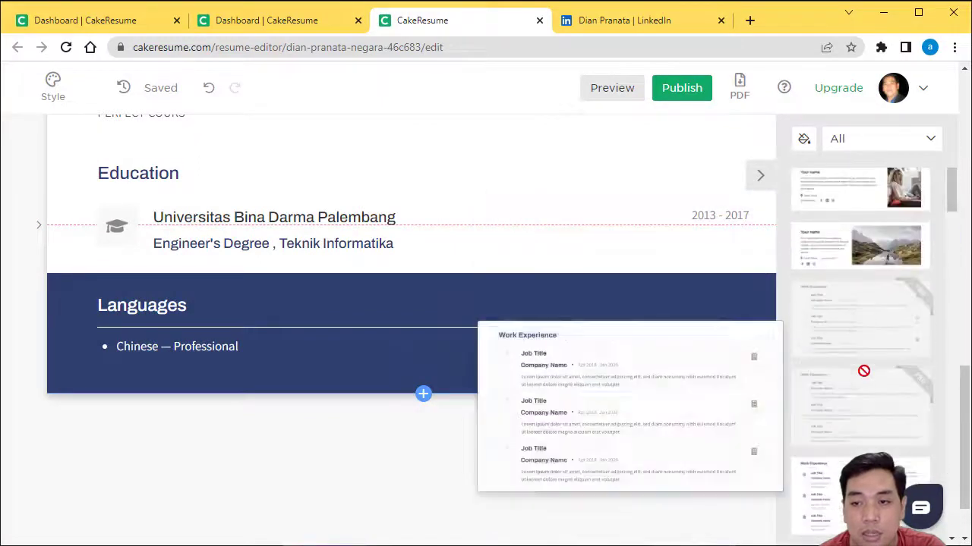
pyautogui.scroll(-5, 863, 377)
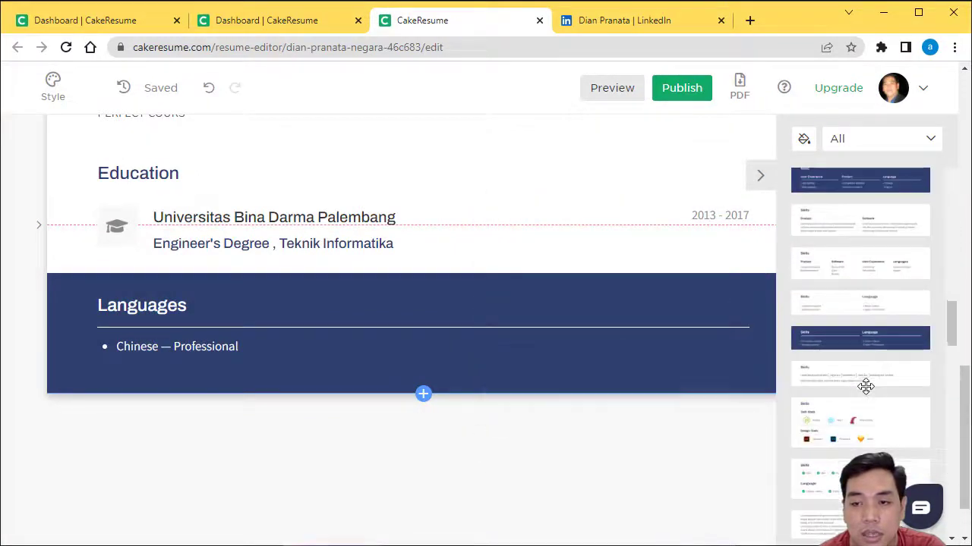
pyautogui.moveTo(867, 431); pyautogui.dragTo(416, 411)
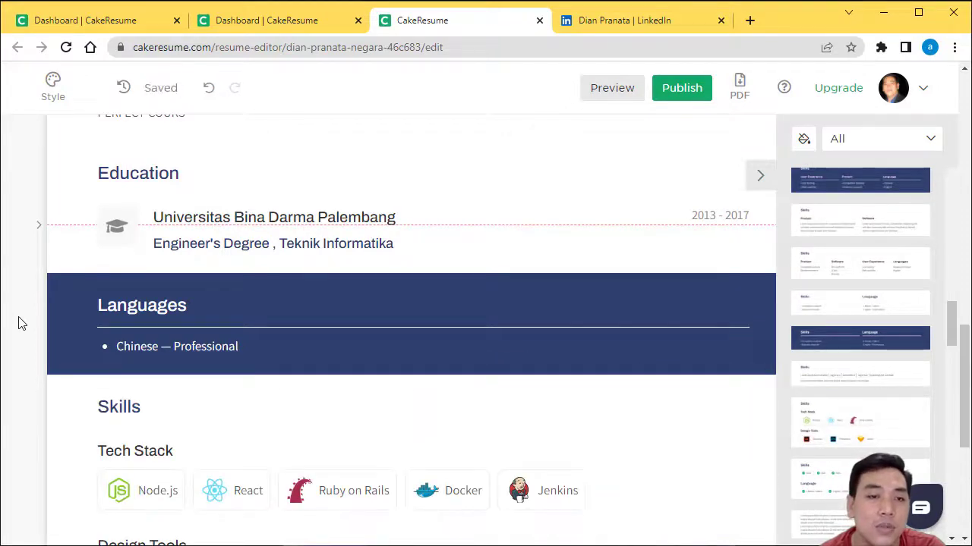
pyautogui.scroll(-3, 189, 373)
pyautogui.scroll(2, 289, 178)
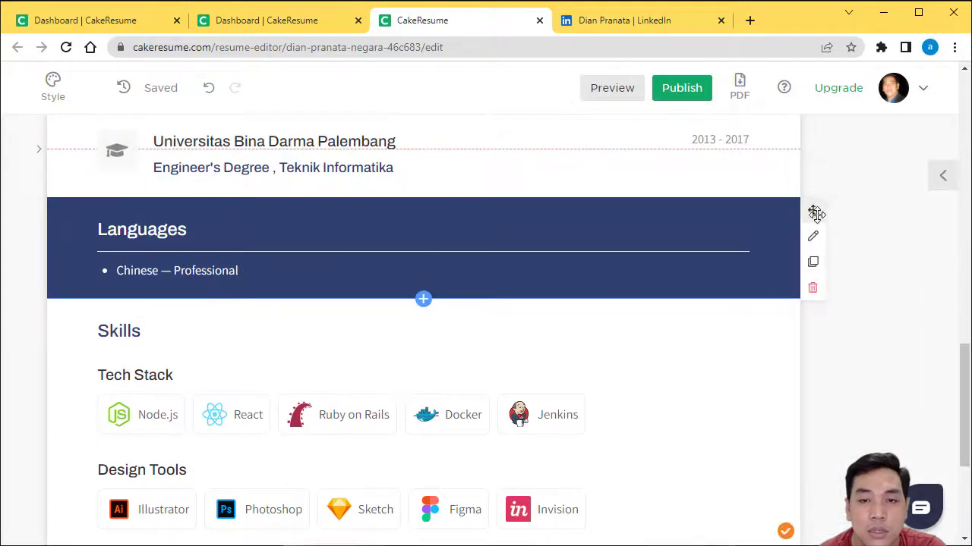
pyautogui.moveTo(820, 211)
pyautogui.mouseDown()
pyautogui.moveTo(719, 543)
pyautogui.moveTo(708, 493)
pyautogui.mouseUp()
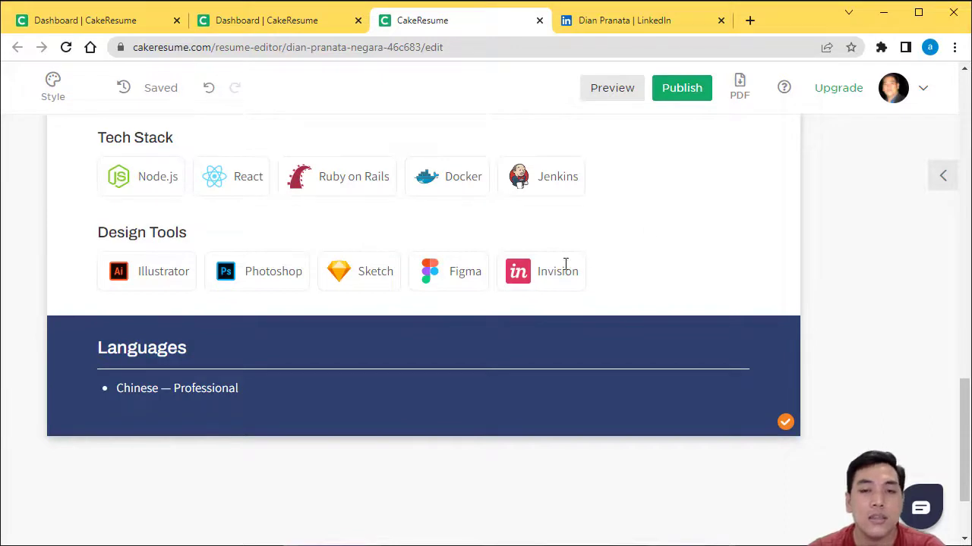
# Step: Check the React chip options in the Tech Stack block and finish editing it
pyautogui.scroll(3, 865, 286)
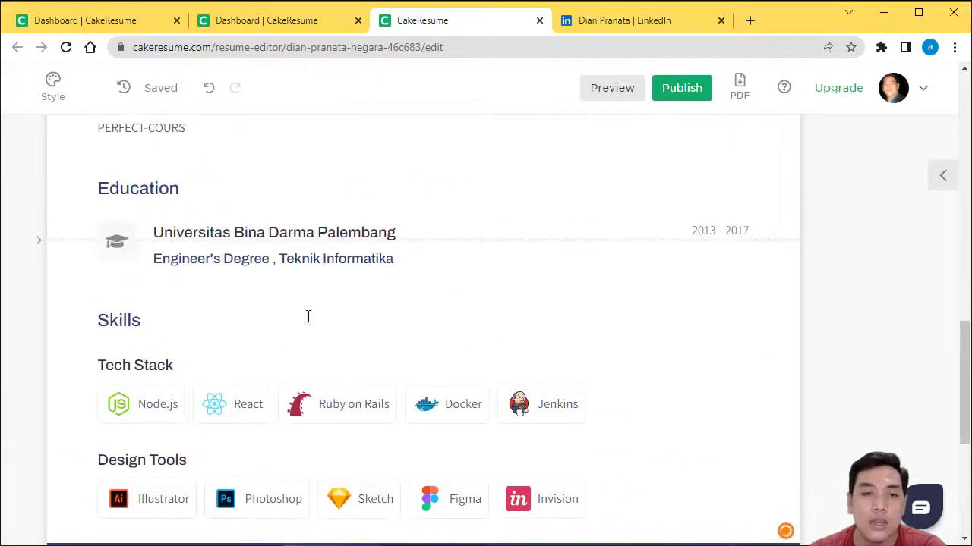
pyautogui.click(144, 406)
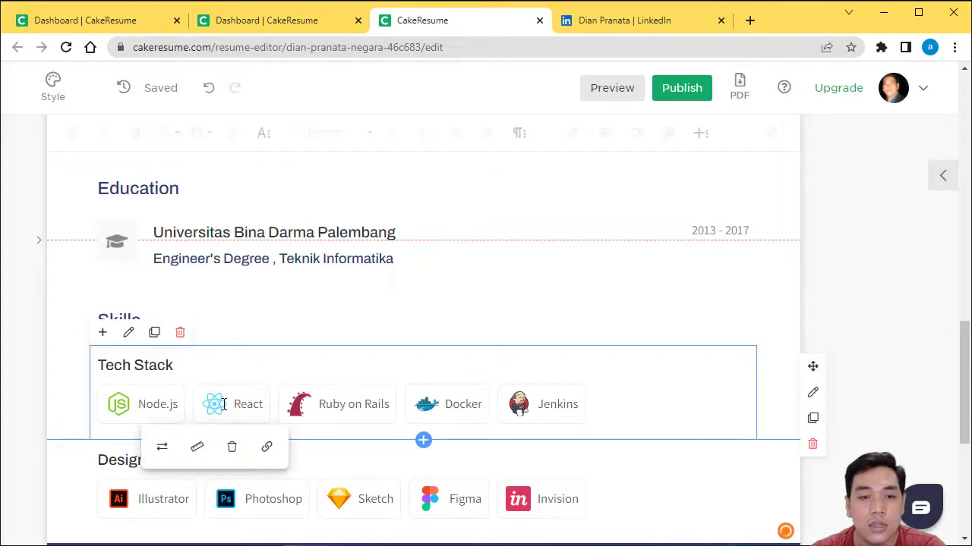
pyautogui.click(214, 402)
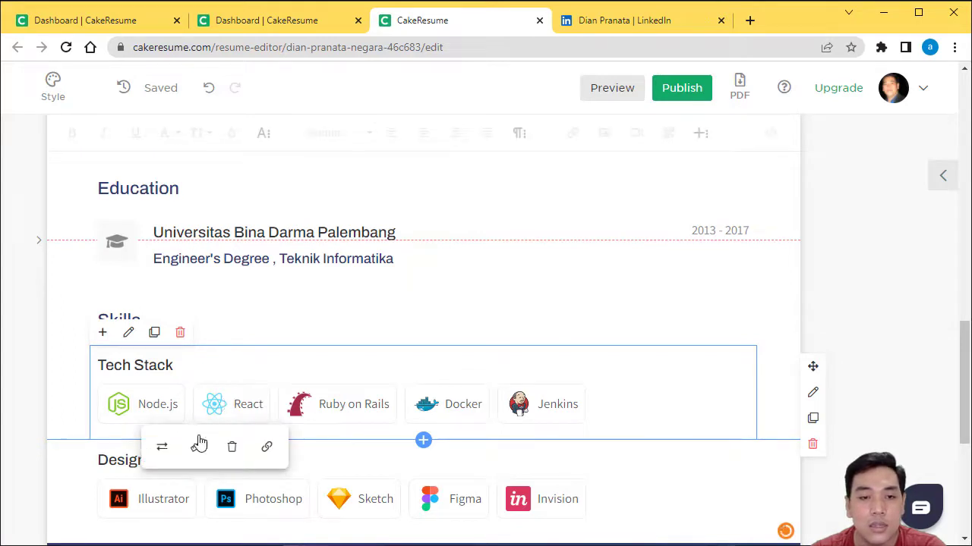
pyautogui.click(319, 404)
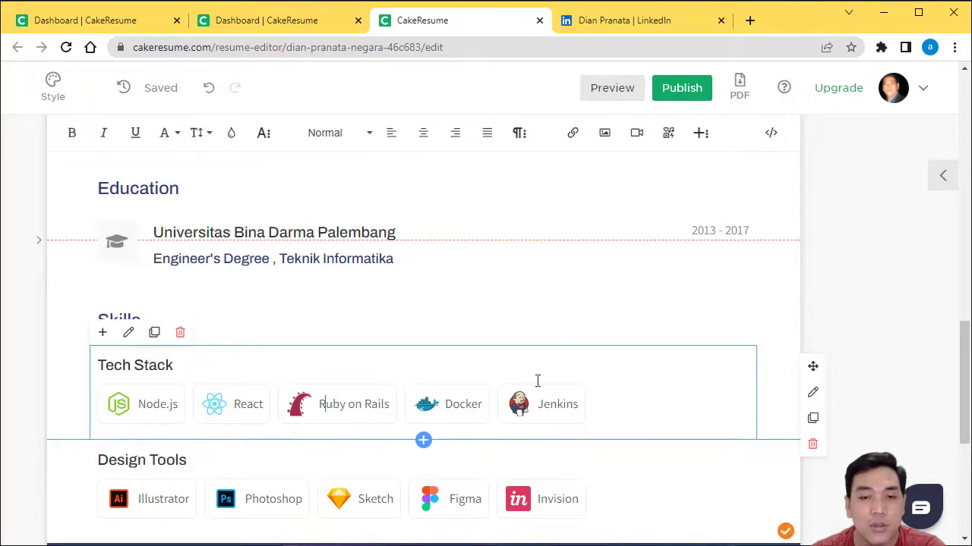
pyautogui.click(779, 308)
# Step: Open the draft preview and scroll through the resume and back to the top
pyautogui.click(615, 90)
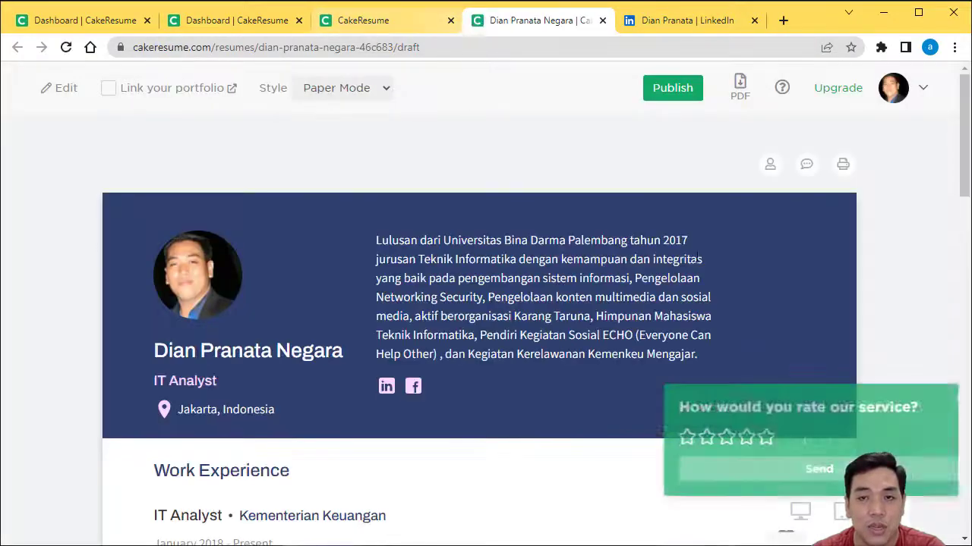
pyautogui.scroll(-5, 707, 265)
pyautogui.scroll(-5, 702, 282)
pyautogui.scroll(-2, 703, 282)
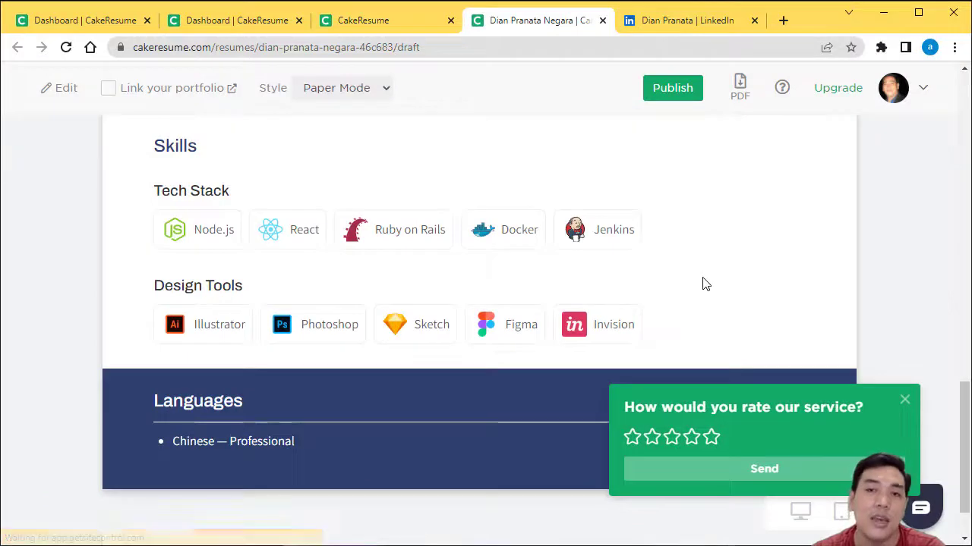
pyautogui.scroll(5, 705, 284)
pyautogui.scroll(5, 709, 289)
pyautogui.scroll(3, 709, 287)
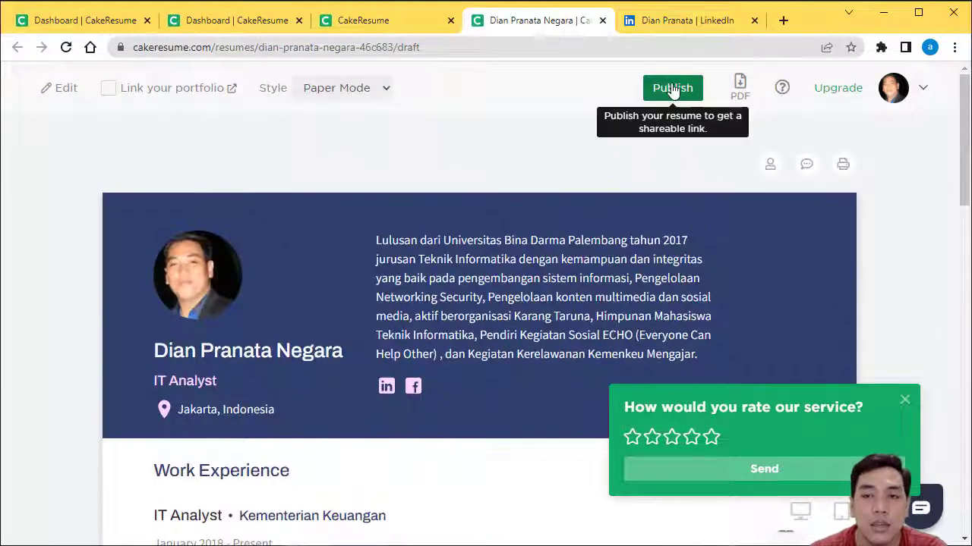